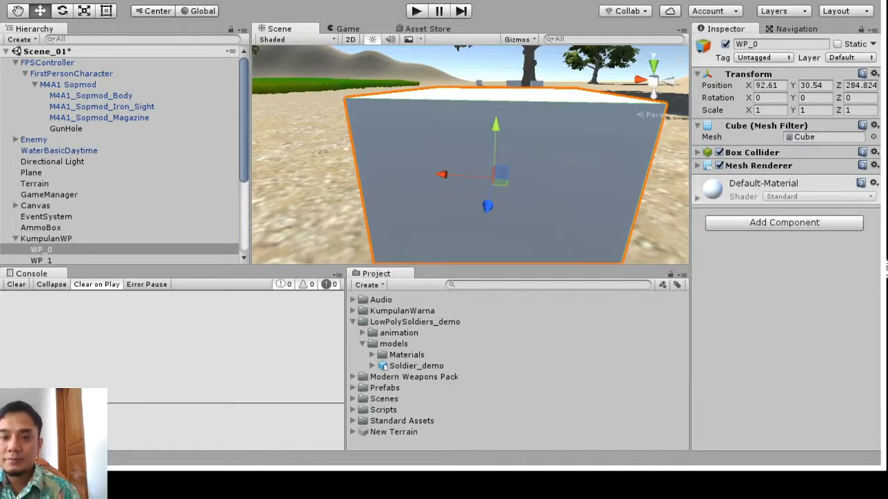
- Focus on the WP_0 cube and set its X position to 92.6
key(f)
alt+drag(610, 208, 787, 227)
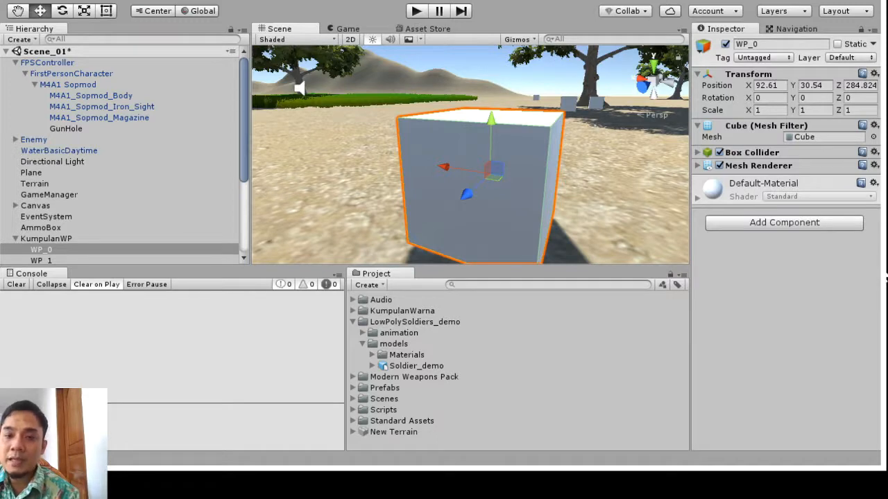
key(Tab)
drag(749, 85, 747, 86)
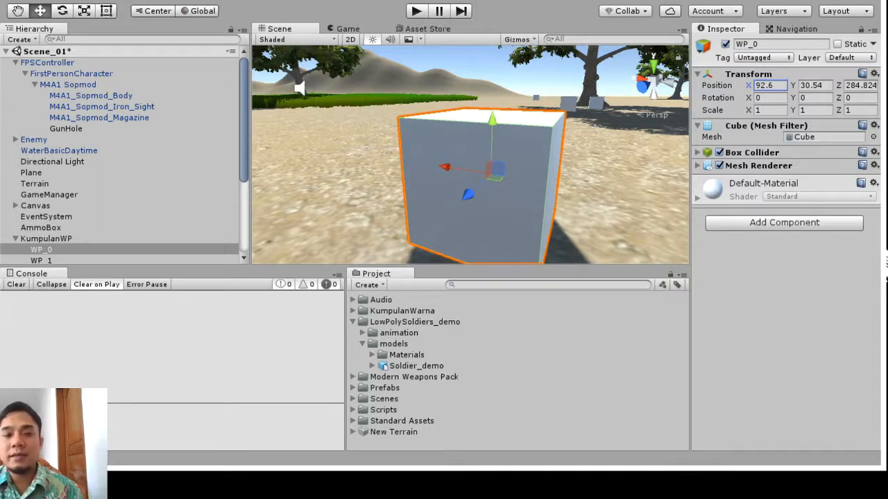
- Switch to the presentation and advance past the Koordinat slide
key(alt)
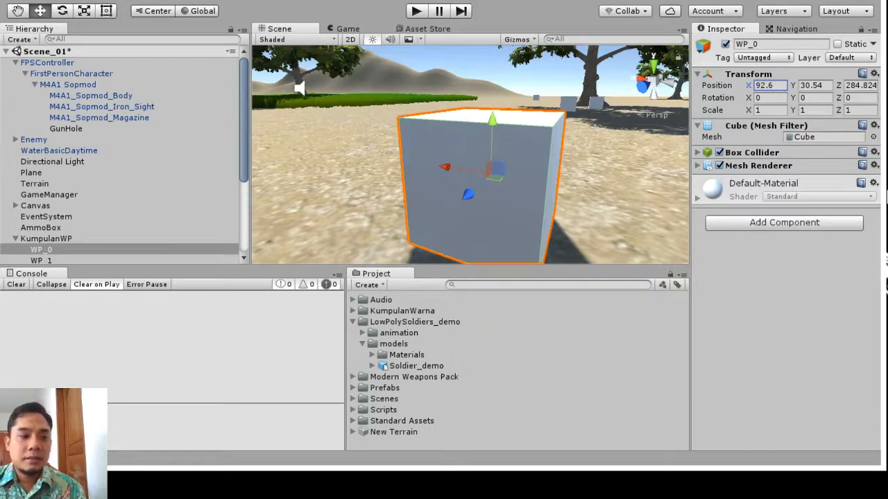
key(alt)
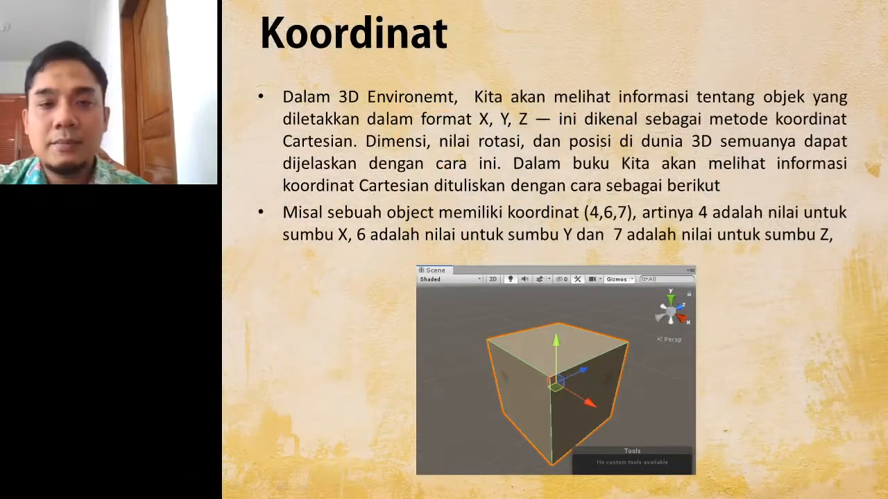
key(Right)
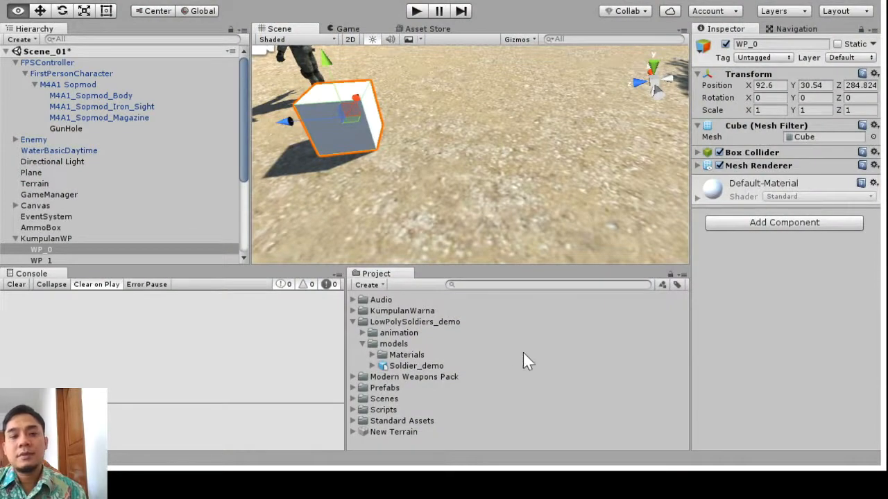
- Examine the WP_0 cube and the surrounding terrain in the scene from several angles
right_drag(523, 353, 789, 303)
middle_drag(789, 304, 800, 334)
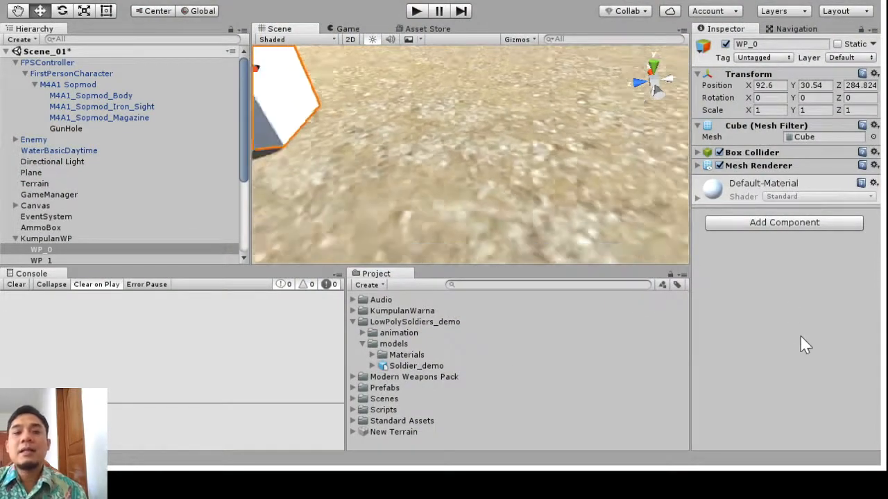
scroll(800, 337, down, 10)
alt+drag(671, 337, 780, 257)
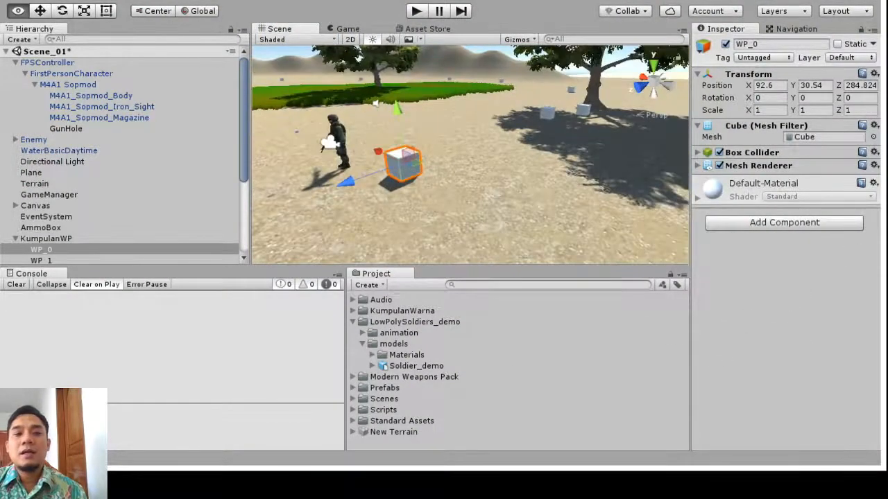
middle_drag(555, 279, 735, 239)
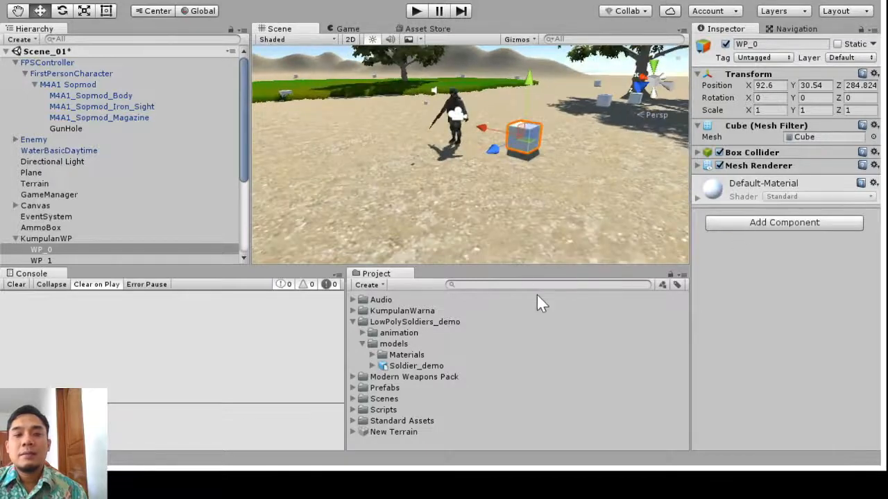
scroll(540, 296, up, 2)
middle_drag(563, 283, 694, 312)
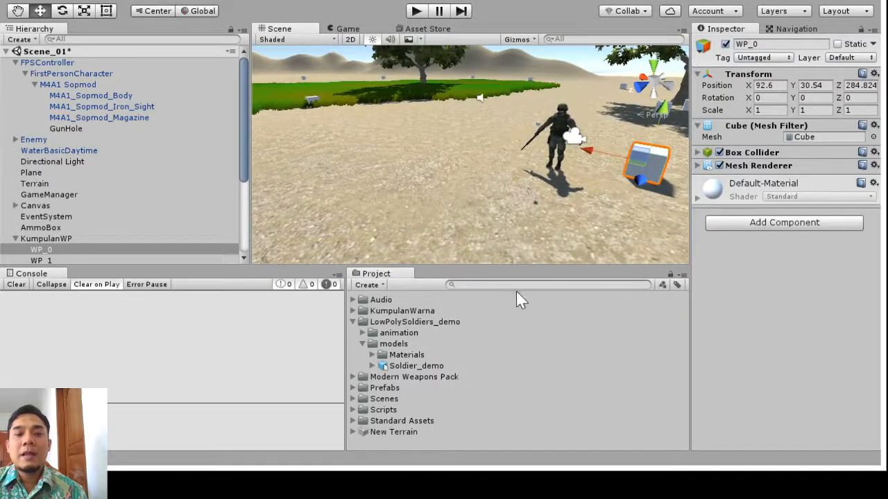
scroll(465, 259, up, 6)
- Examine the soldier model and its shadow beside the WP_0 cube from several distances and angles
alt+drag(637, 249, 139, 226)
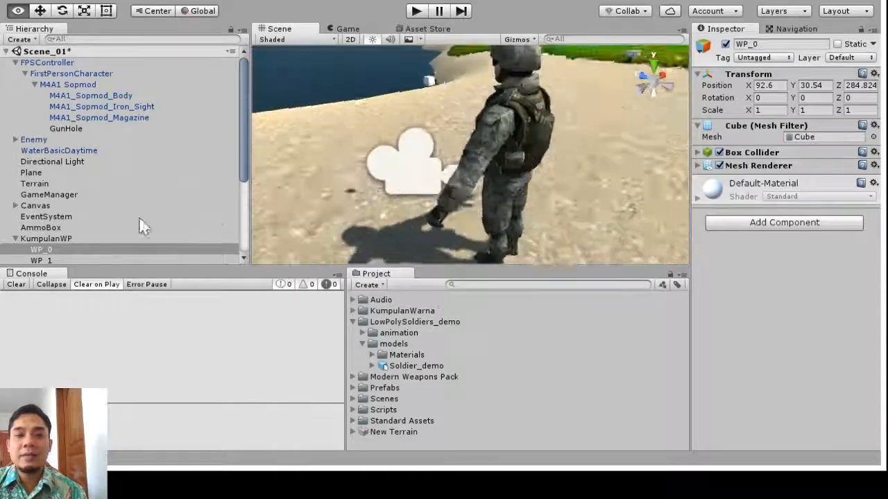
scroll(524, 215, down, 1)
scroll(472, 244, down, 3)
alt+drag(471, 242, 746, 224)
alt+drag(860, 183, 842, 281)
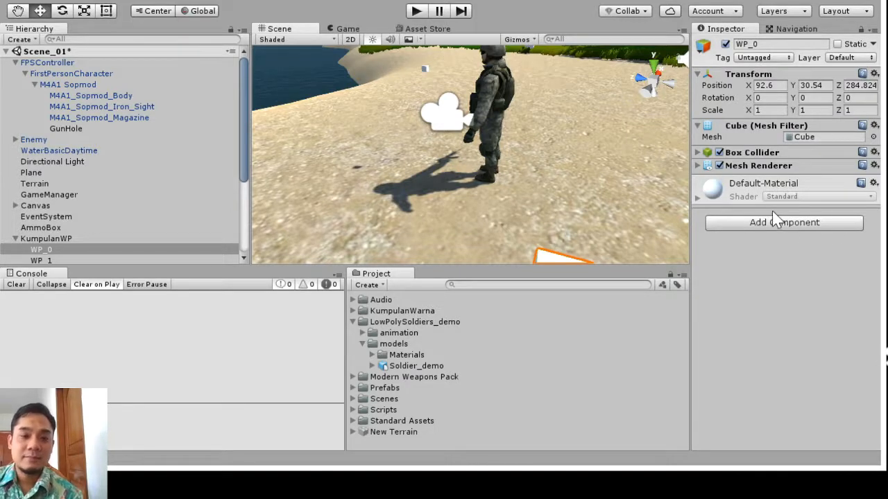
key(Up)
key(Up)
key(Down)
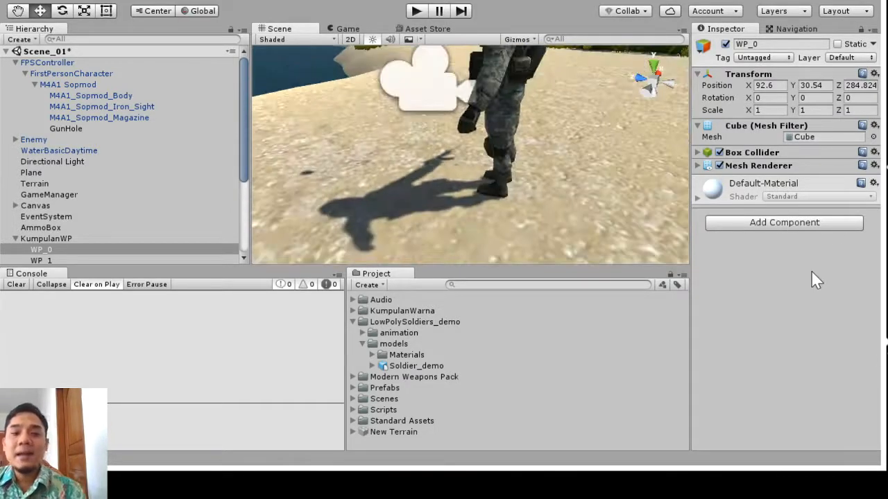
key(Down)
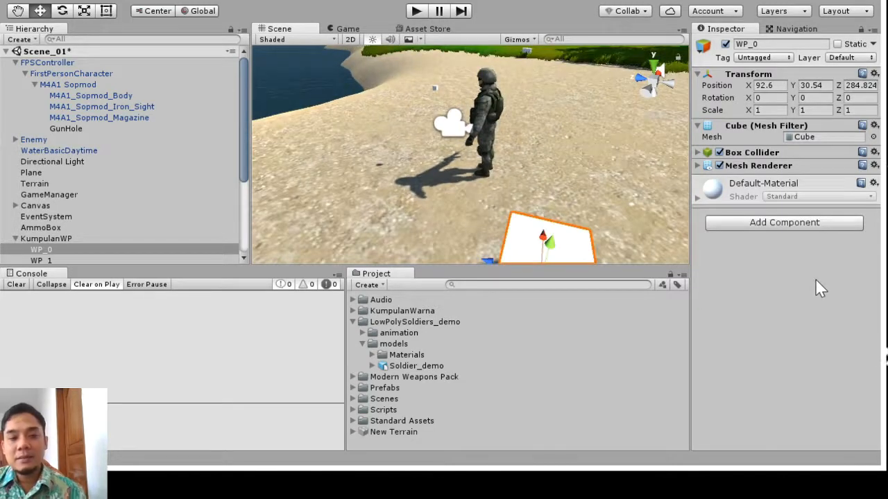
key(alt)
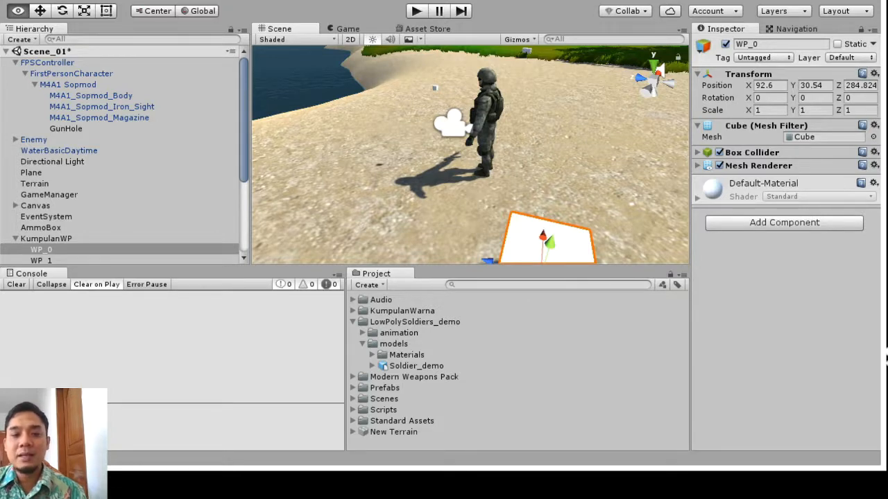
scroll(789, 353, up, 3)
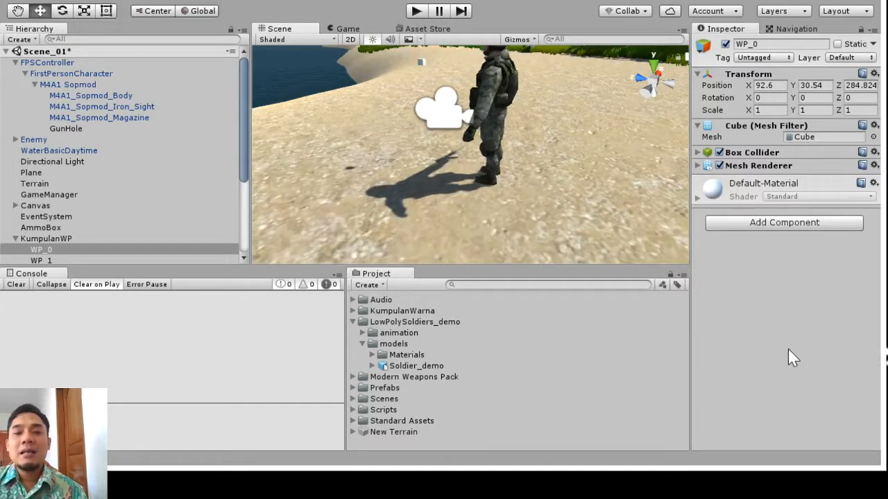
alt+drag(850, 309, 737, 219)
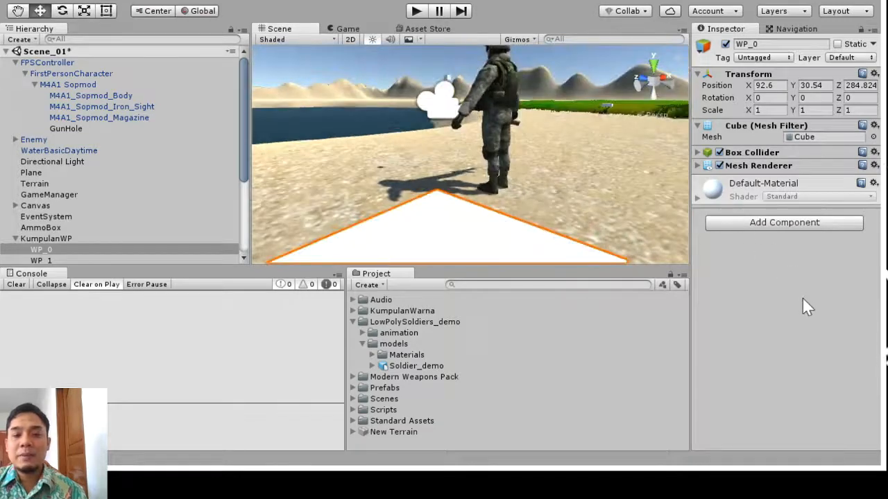
scroll(844, 315, up, 3)
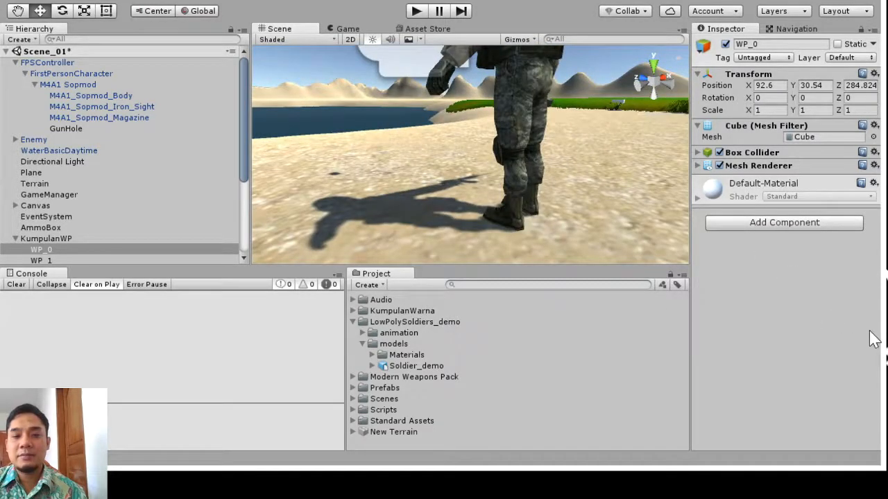
alt+drag(864, 334, 855, 323)
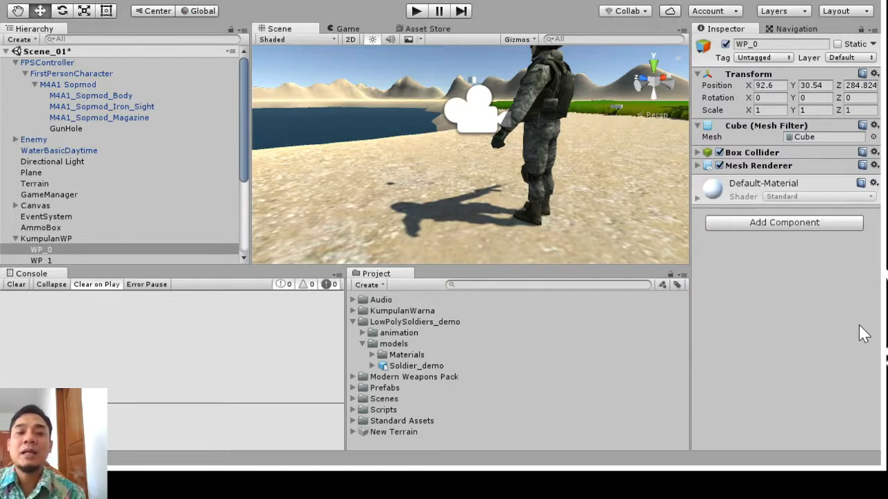
key(f)
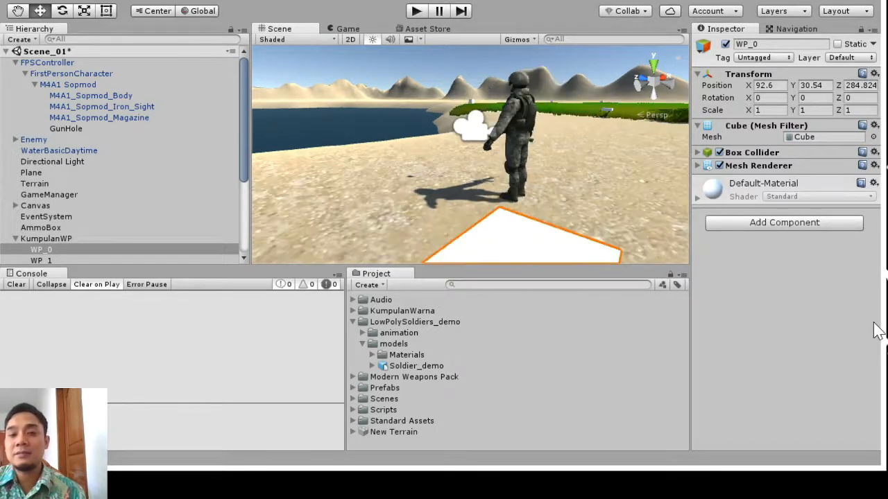
key(Down)
alt+drag(678, 261, 828, 361)
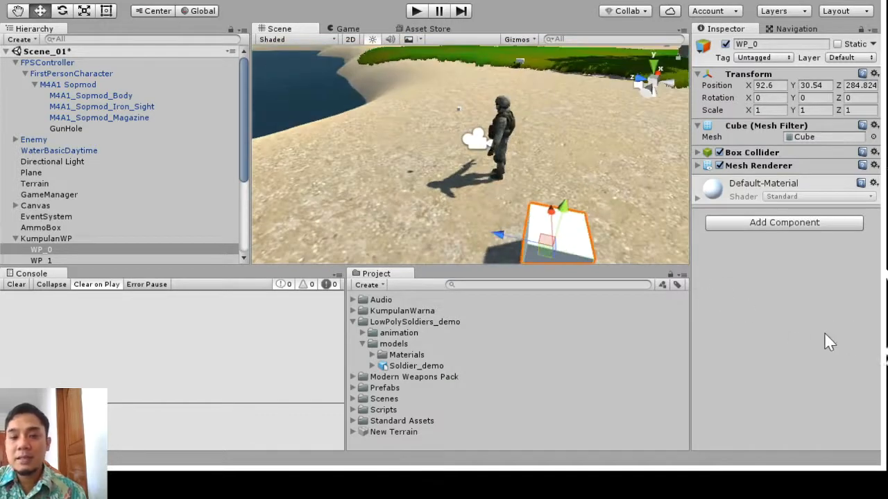
key(Up)
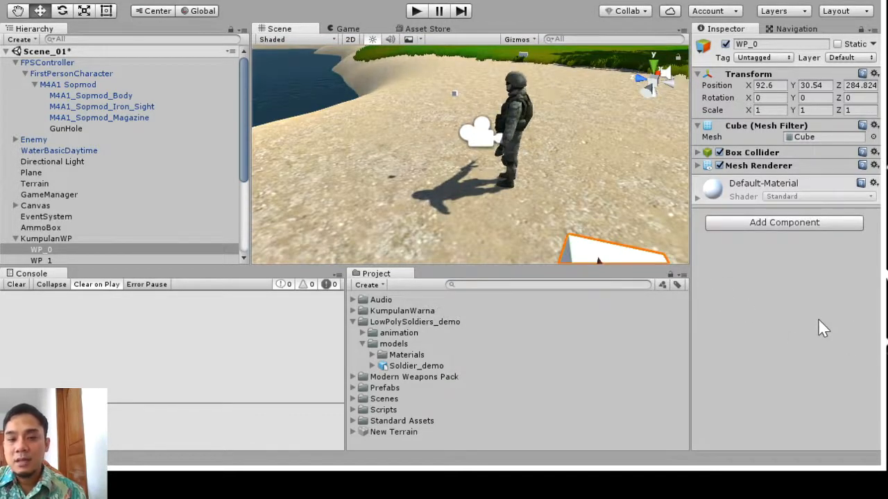
key(Up)
alt+drag(817, 318, 792, 286)
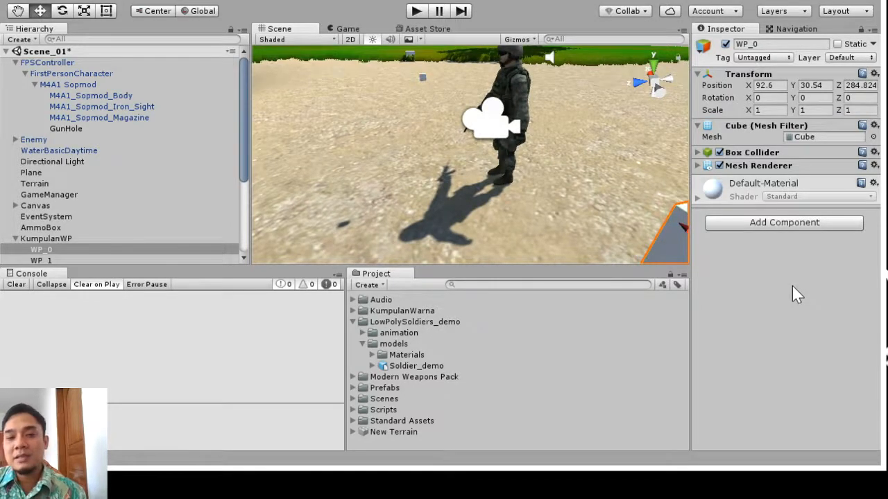
alt+drag(833, 301, 627, 240)
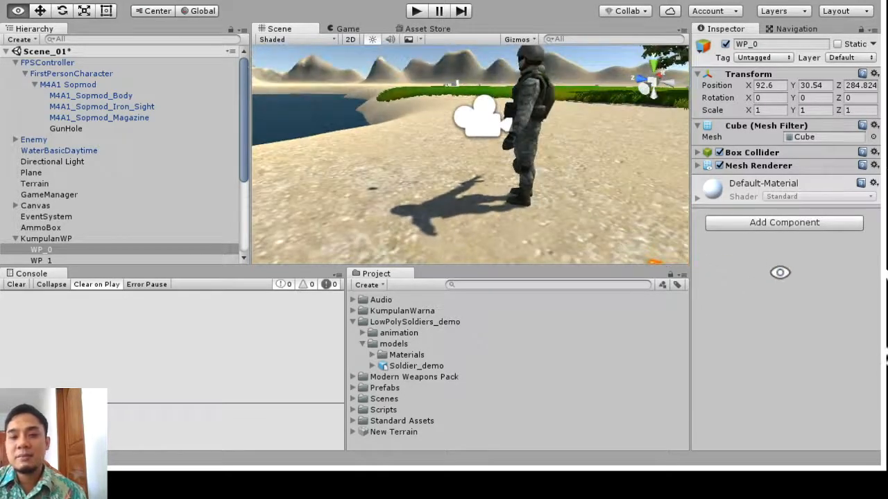
alt+drag(780, 273, 687, 271)
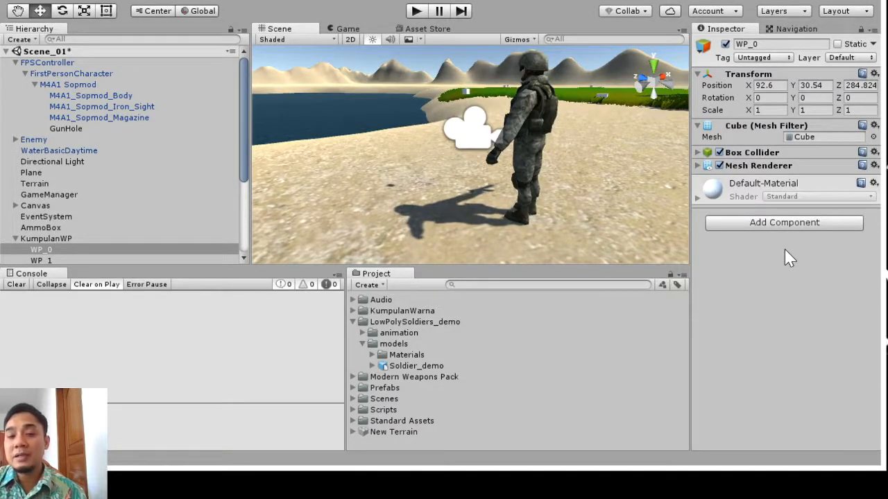
- Switch to the presentation and view the Material slide
key(alt)
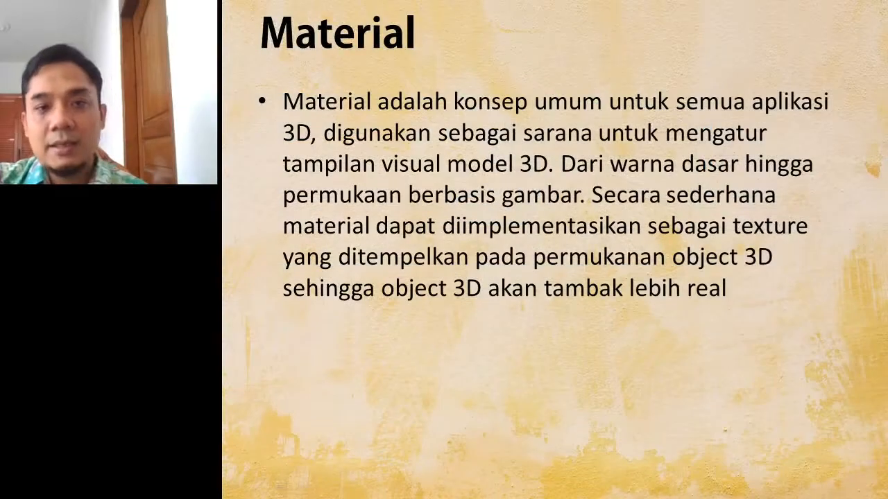
click(407, 285)
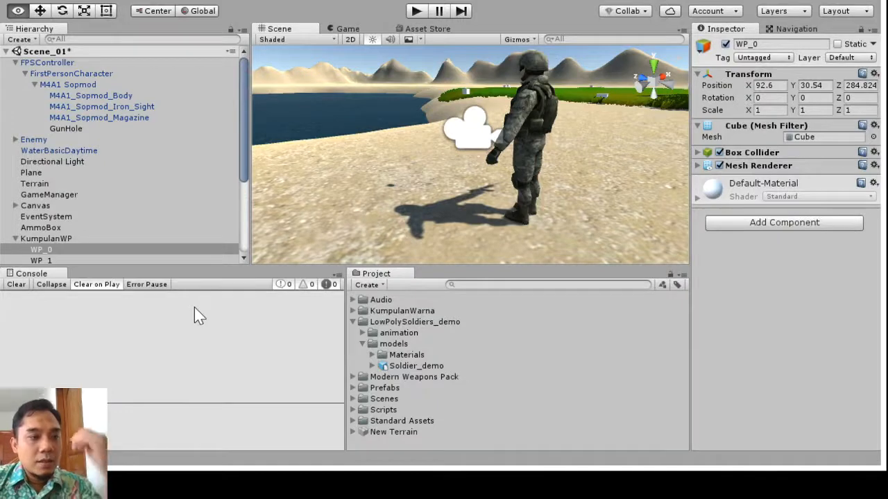
- Search the scene hierarchy for "lig" and select the Directional Light
scroll(194, 301, down, 3)
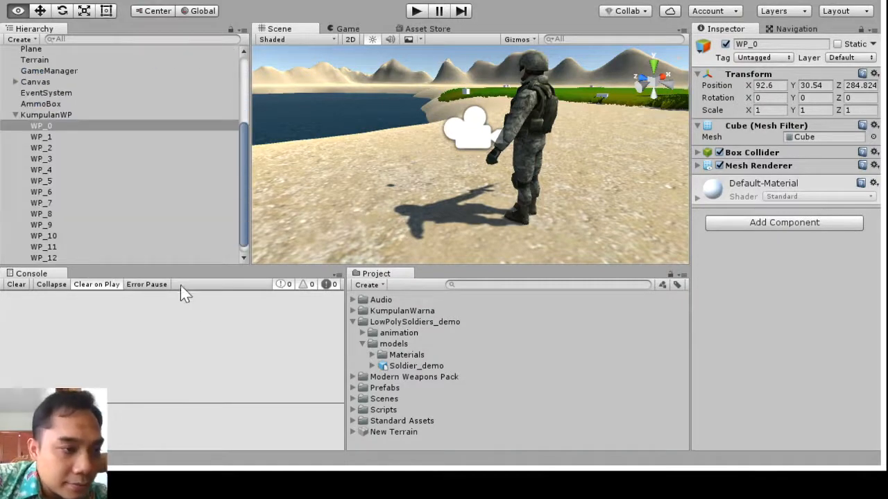
key(ctrl+f)
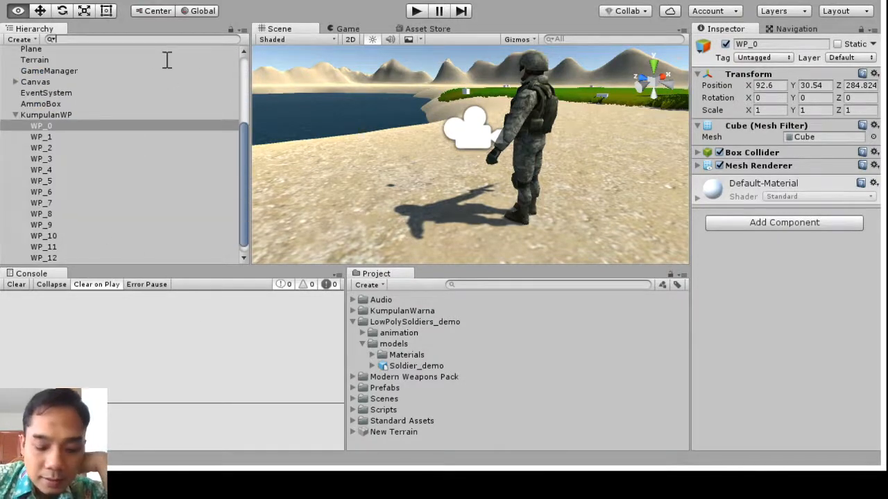
text(lig)
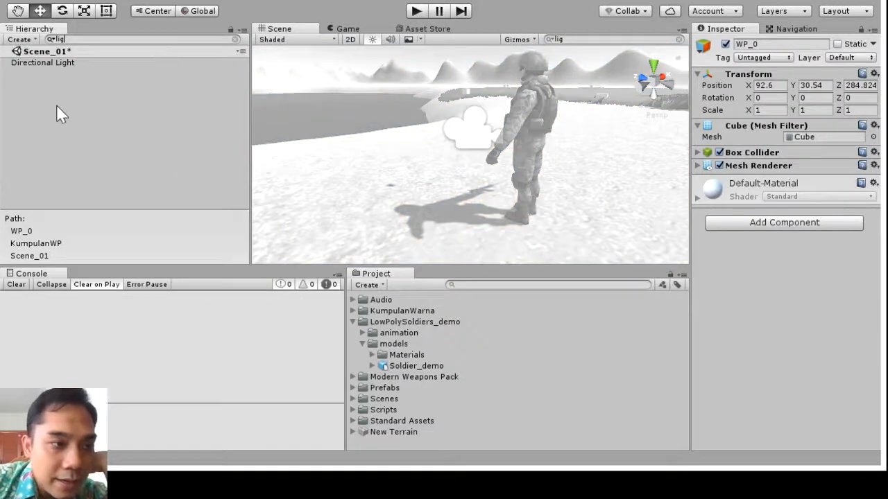
key(Down)
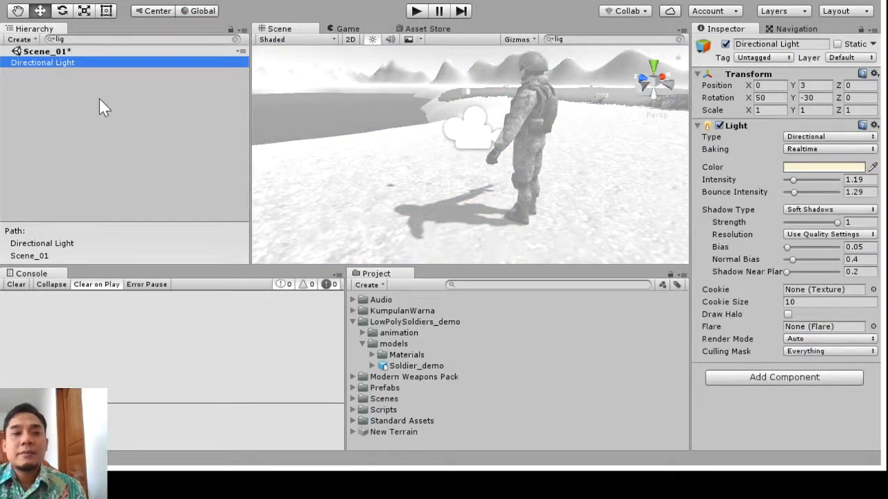
click(131, 151)
key(Down)
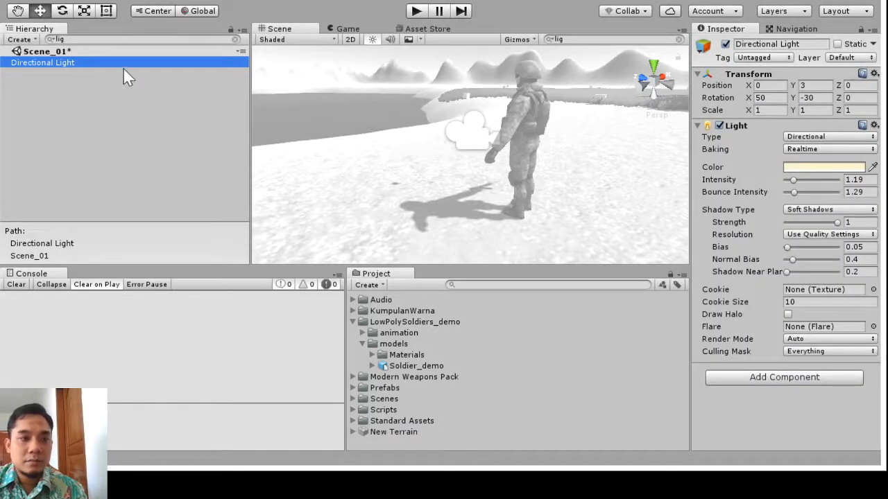
- Focus the scene on the Directional Light, clear the hierarchy search and examine the light's direction
key(f)
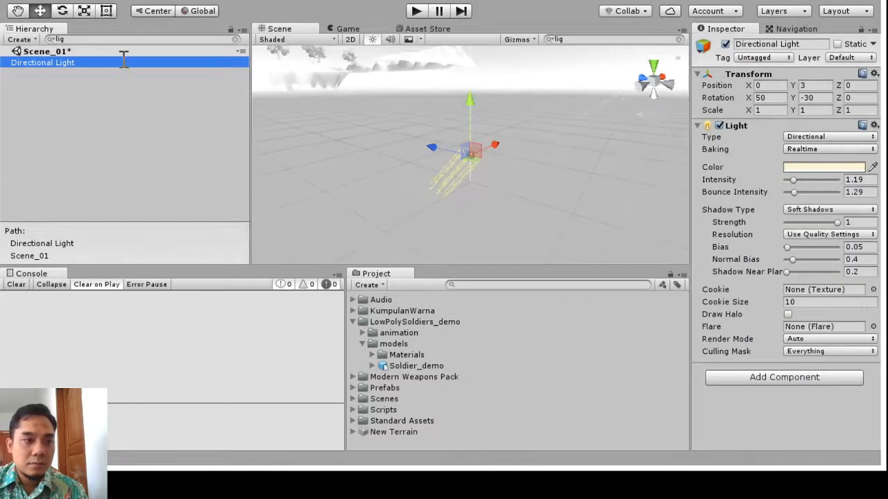
key(BackSpace)
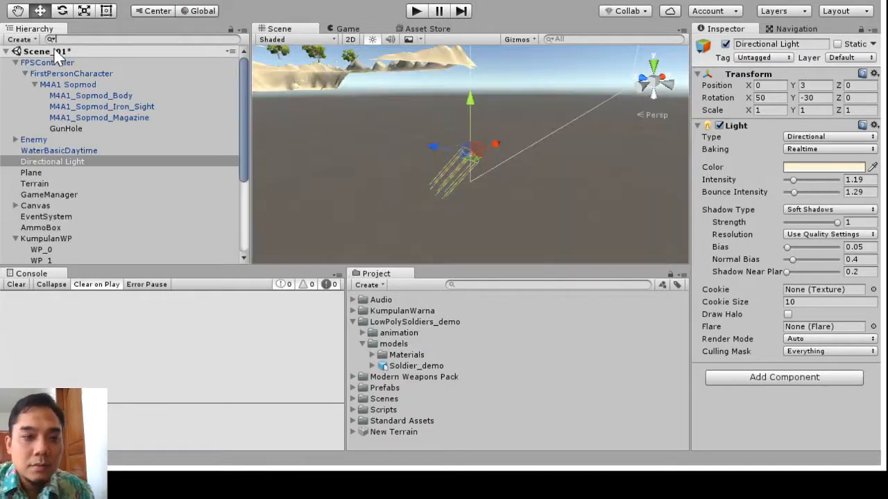
key(Escape)
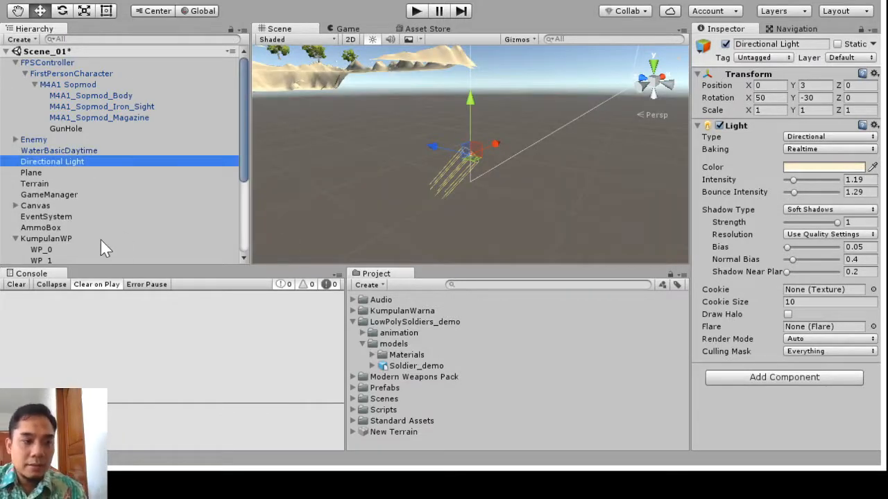
scroll(653, 186, down, 10)
alt+drag(670, 233, 638, 222)
scroll(858, 246, up, 12)
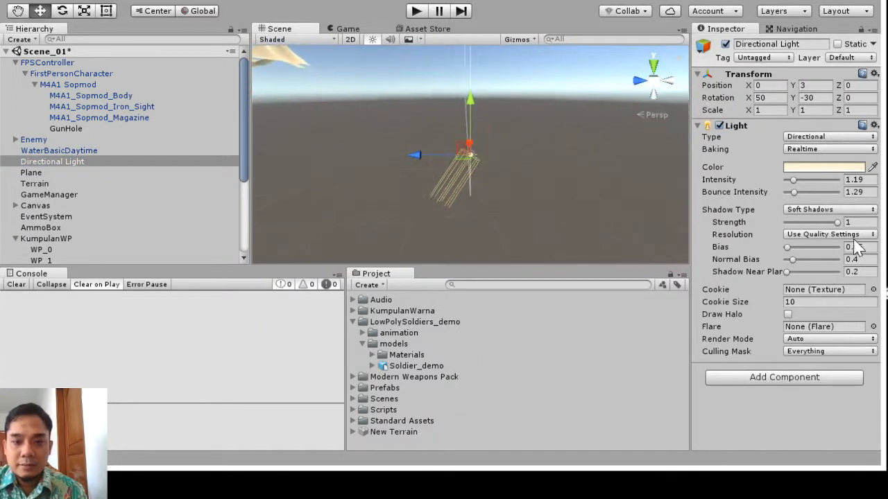
- Set the Directional Light's intensity to 1.1
scroll(852, 227, down, 3)
alt+drag(838, 265, 529, 215)
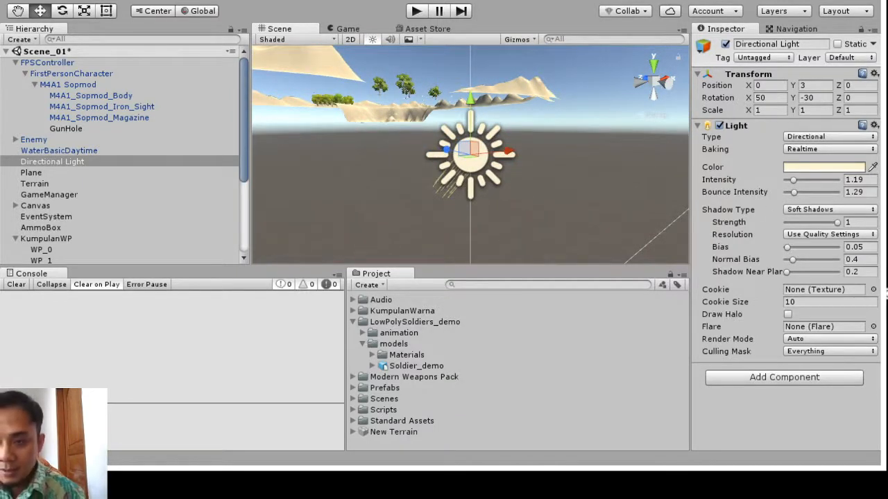
drag(794, 181, 792, 180)
mouse_move(665, 238)
middle_down()
mouse_move(706, 336)
mouse_move(677, 249)
middle_up()
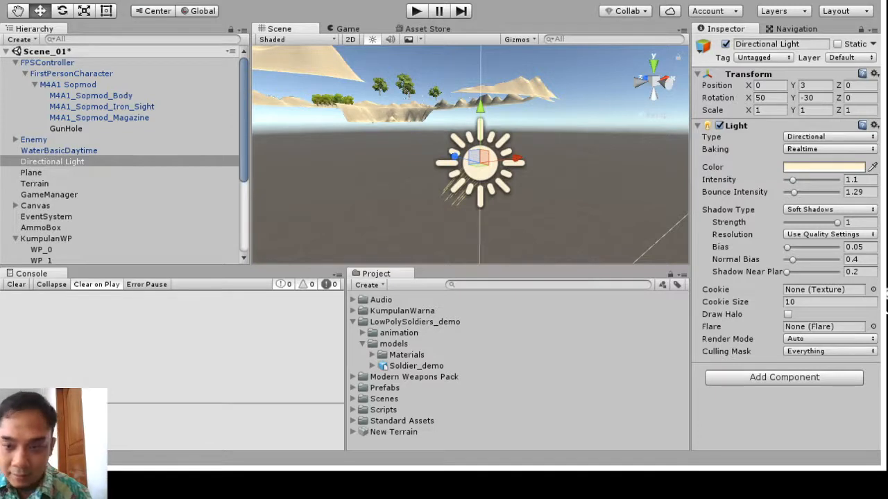
- Try an intensity of 0 and a bounce intensity of 4.7 on the Directional Light, and undo both changes
drag(793, 181, 815, 192)
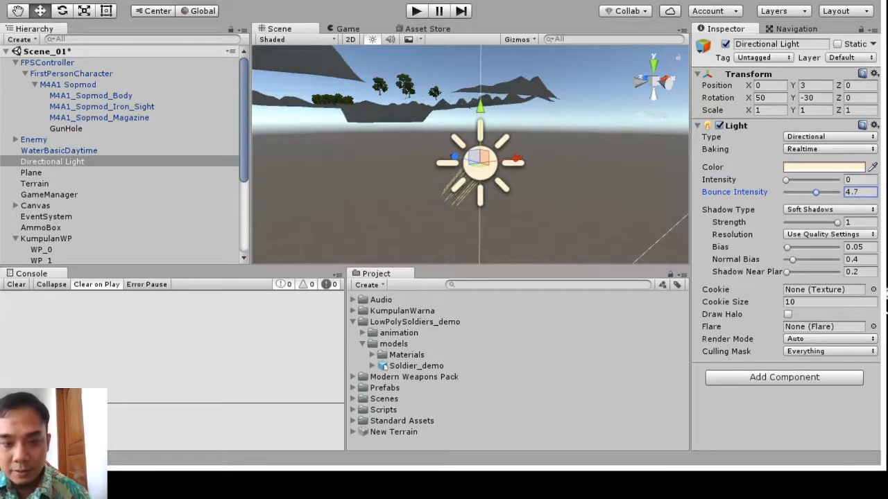
key(ctrl+z)
key(ctrl+z)
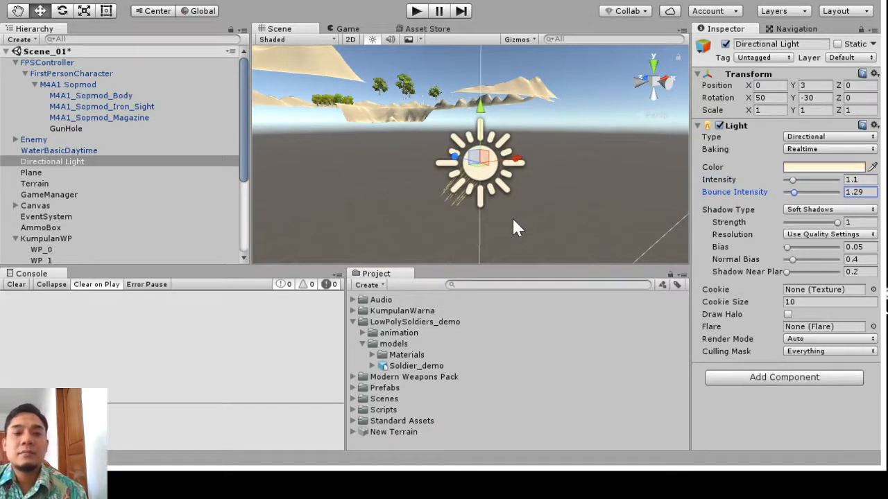
- Switch to the presentation and advance from the Lighting slide to the Assets slide
key(alt)
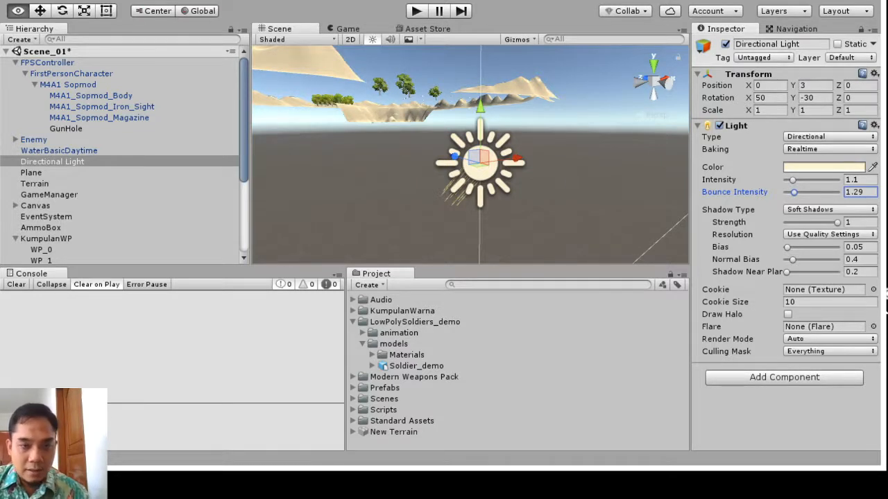
key(alt)
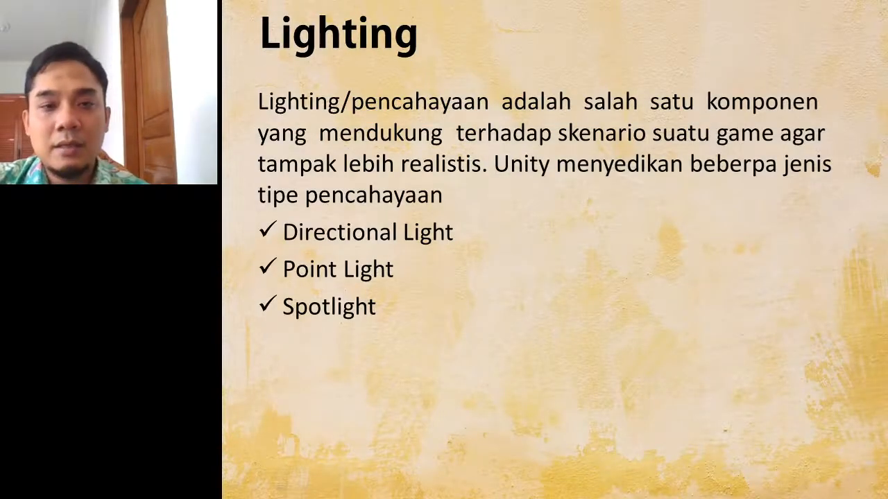
key(Right)
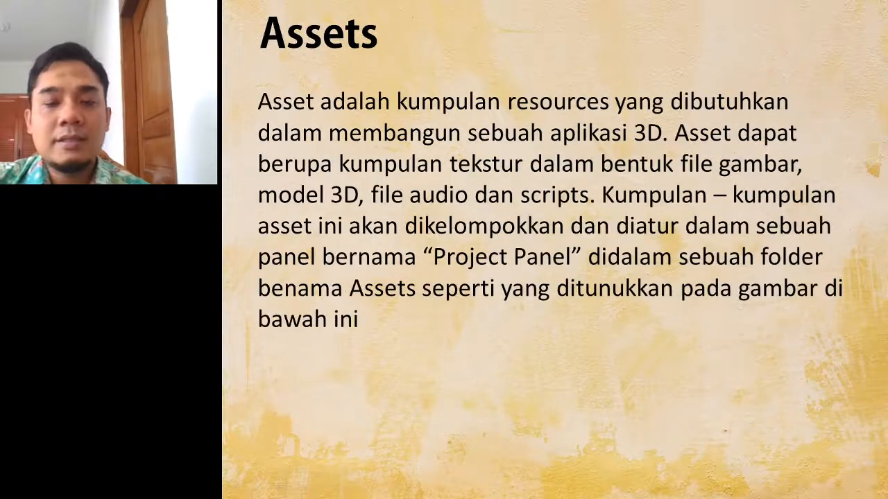
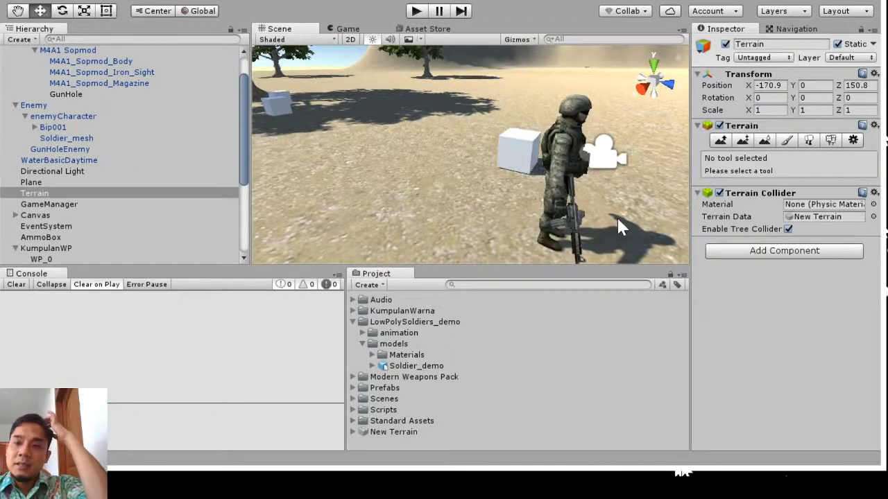
- Examine the soldier on the terrain from a lower, more distant angle with the trees and mountains behind
alt+drag(622, 219, 722, 221)
alt+drag(685, 255, 634, 201)
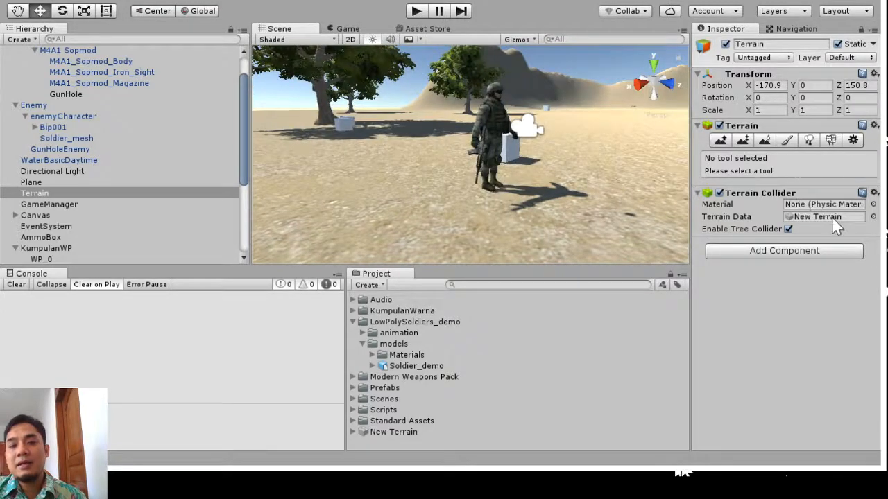
scroll(758, 242, up, 3)
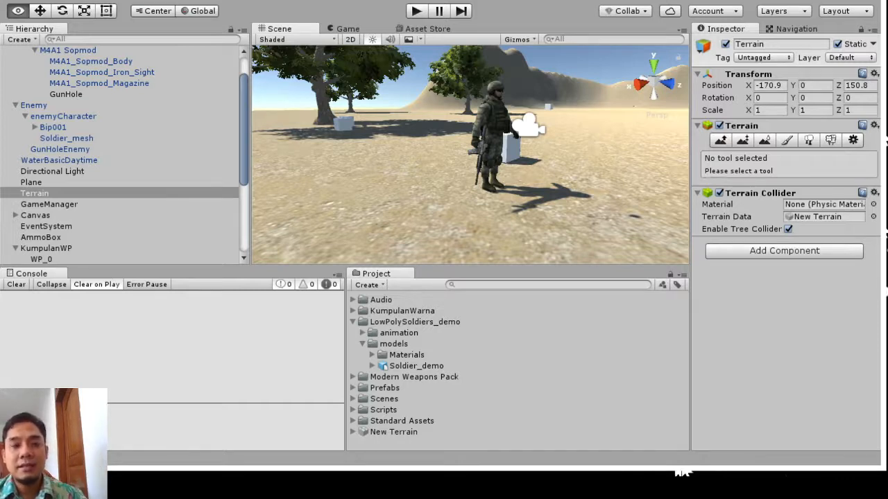
key(w)
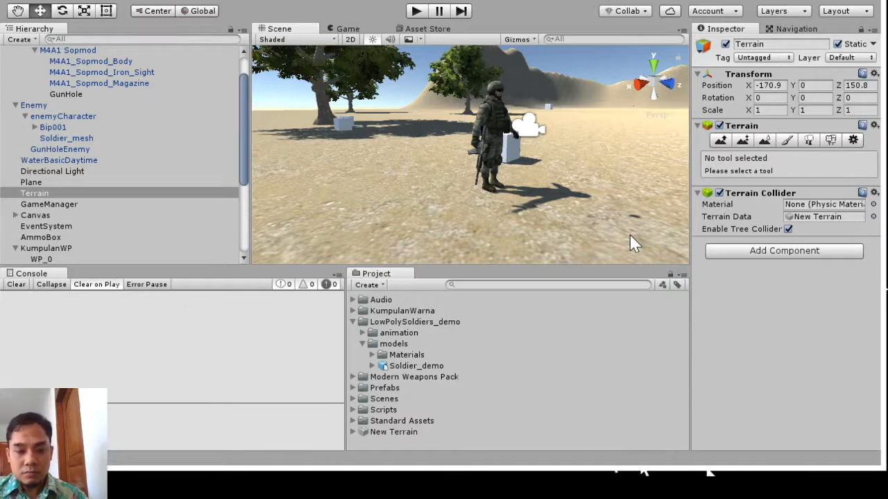
key(q)
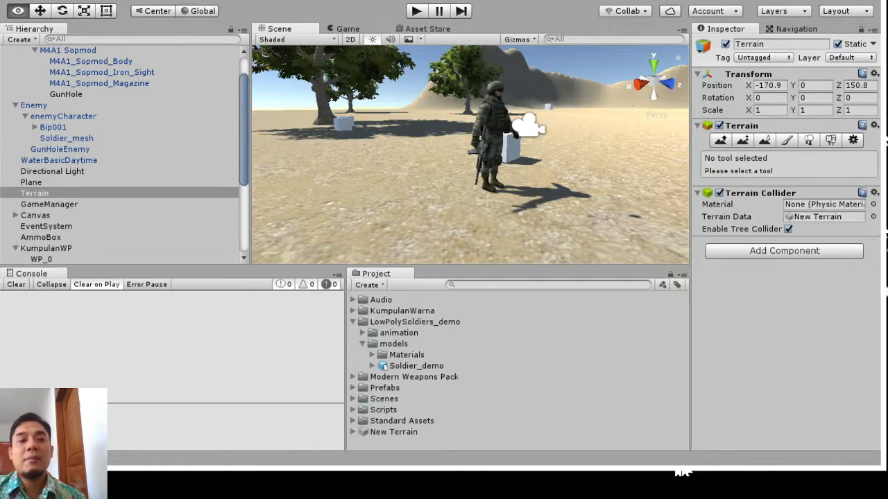
key(w)
key(alt+Tab)
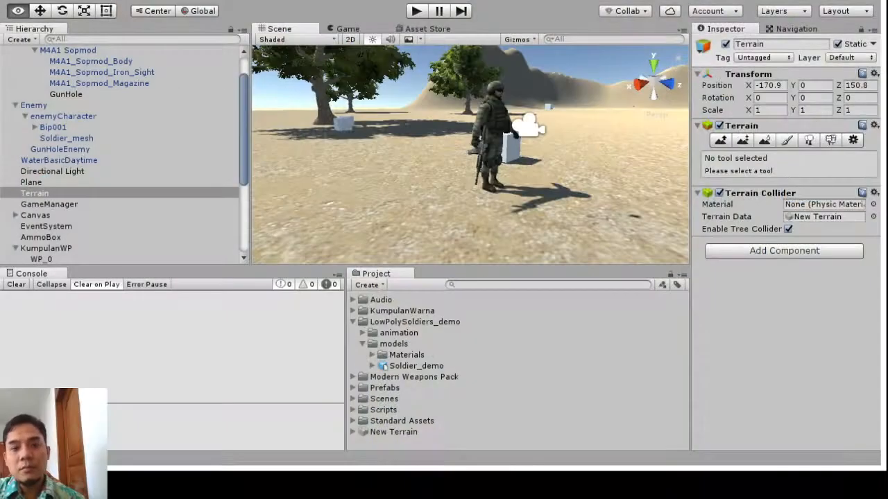
- Select the WP_0 cube and examine it from several sides with its components listed
key(Up)
scroll(795, 263, up, 1)
middle_drag(795, 262, 706, 282)
click(688, 292)
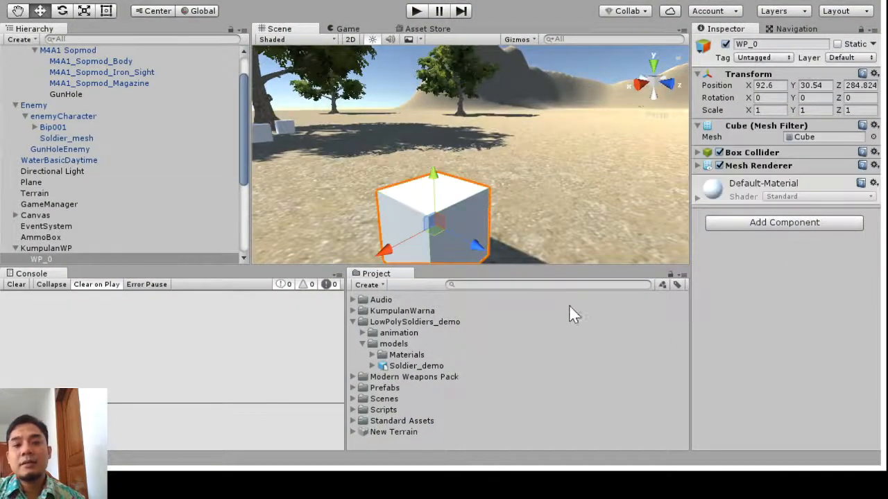
alt+drag(470, 279, 704, 242)
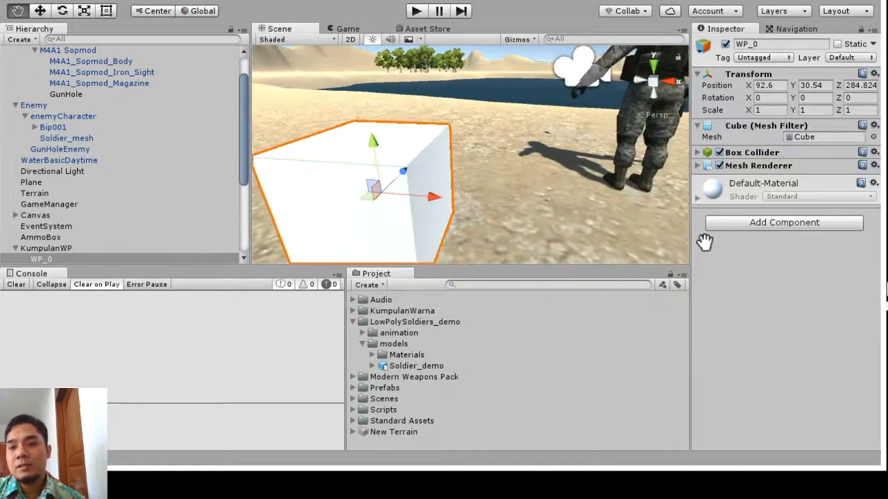
scroll(640, 285, down, 5)
middle_drag(632, 283, 651, 276)
scroll(651, 275, up, 6)
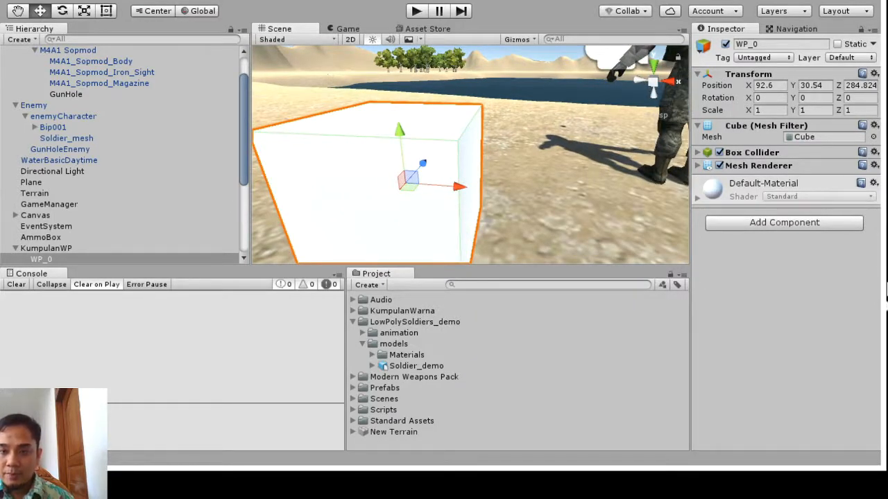
alt+drag(644, 208, 541, 207)
- Select the Enemy soldier and view the whole figure beside the cube with its components listed
middle_drag(679, 221, 624, 331)
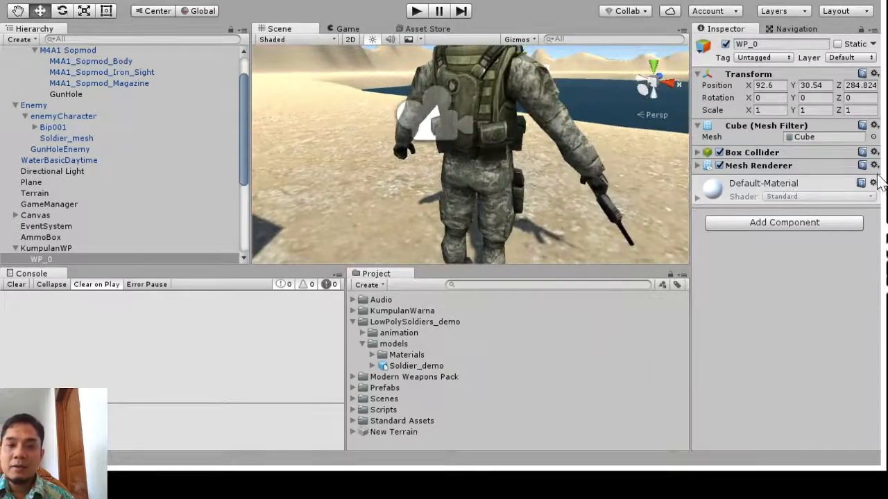
click(725, 191)
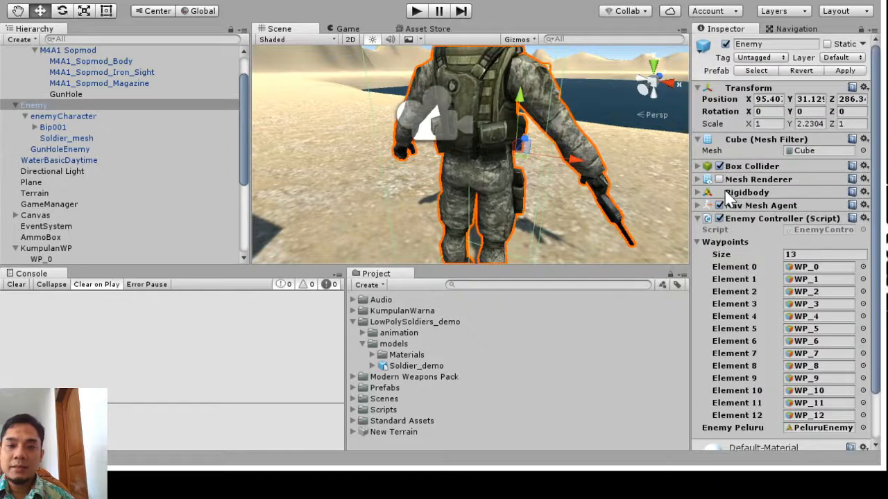
scroll(725, 194, down, 5)
alt+drag(786, 192, 670, 205)
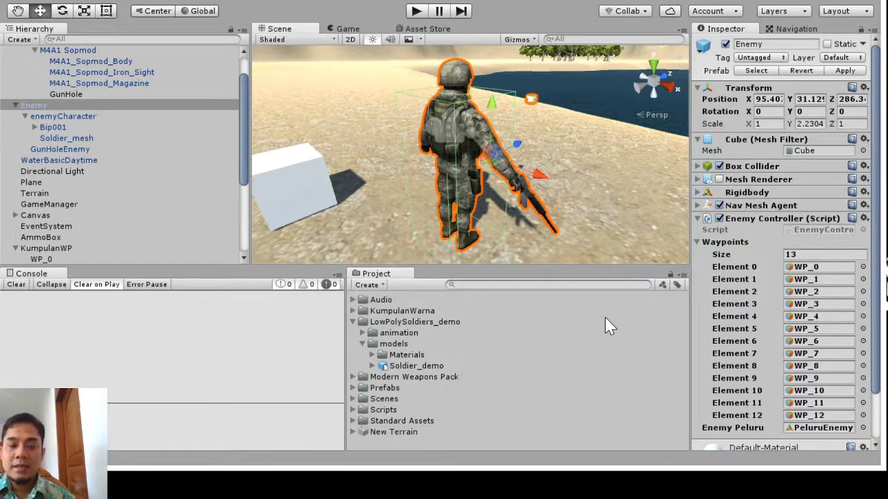
- Reselect the WP_0 cube and compare it with the soldier from near, far, raised and ground-level views
alt+drag(530, 235, 561, 242)
scroll(555, 246, up, 3)
middle_drag(554, 247, 690, 238)
scroll(624, 241, up, 4)
middle_drag(624, 241, 721, 267)
scroll(721, 267, up, 2)
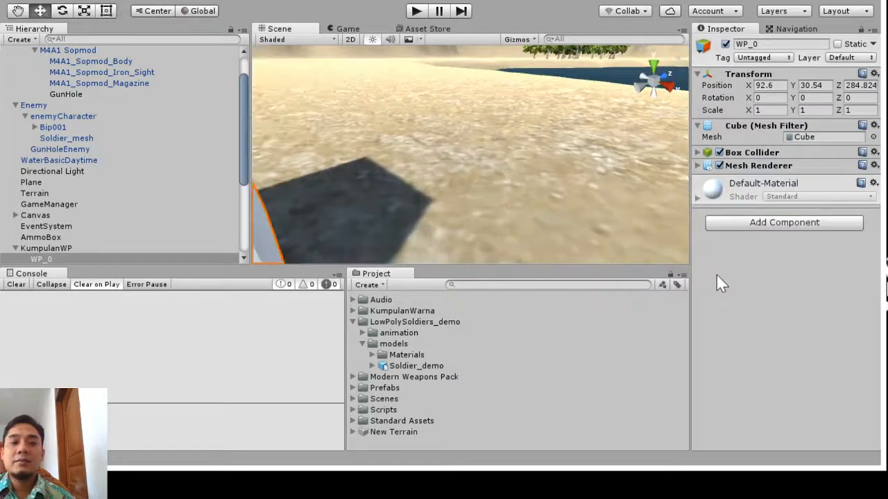
scroll(713, 275, down, 6)
alt+drag(578, 285, 711, 302)
scroll(710, 299, up, 4)
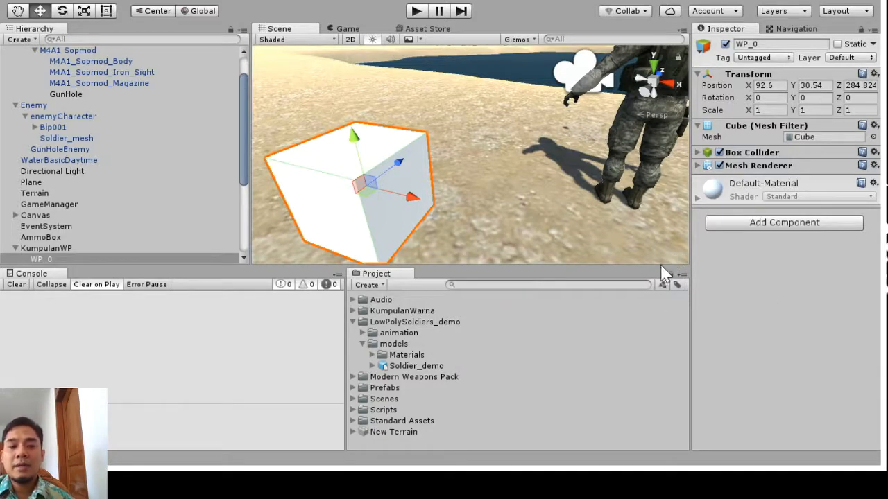
scroll(633, 275, down, 5)
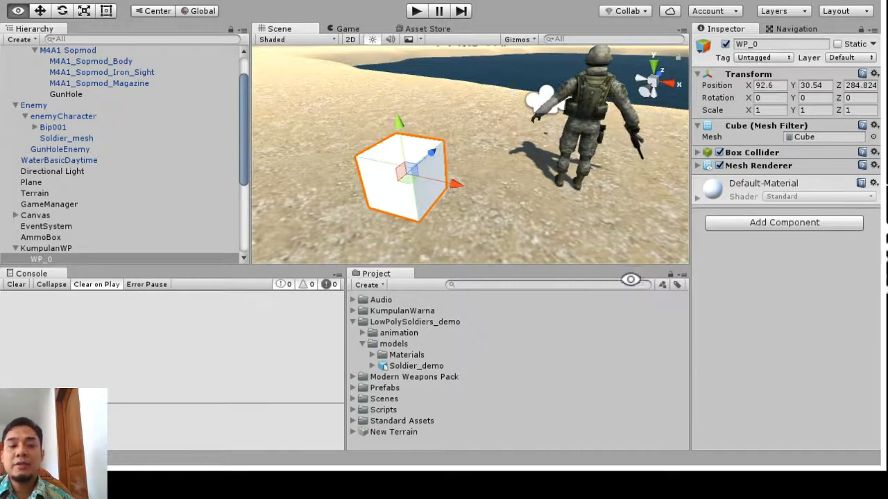
alt+drag(630, 279, 706, 160)
scroll(635, 232, up, 2)
scroll(635, 233, up, 3)
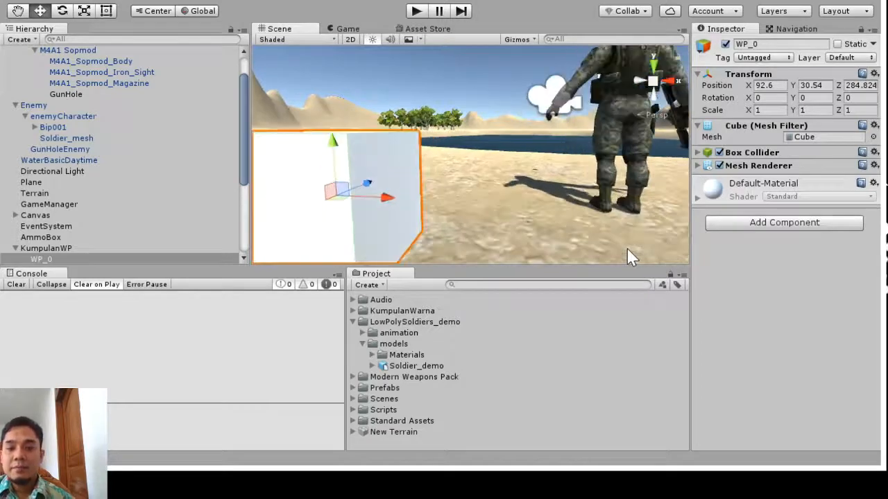
scroll(630, 258, down, 2)
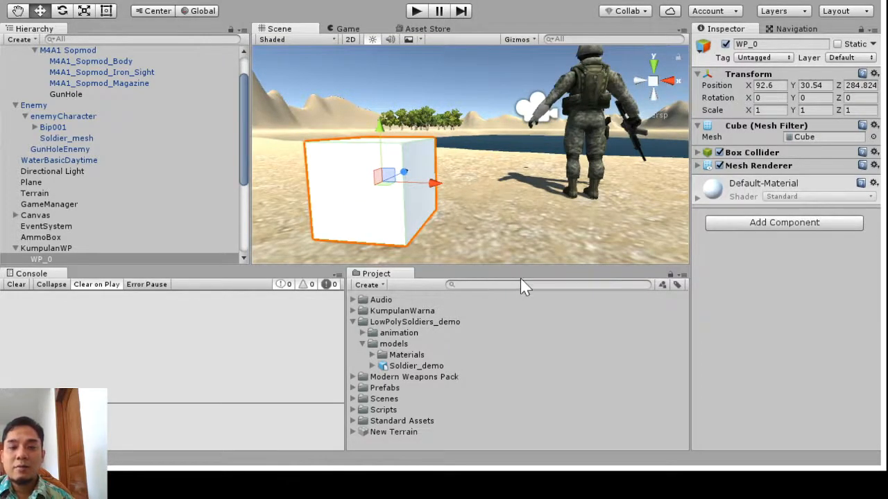
- Select the Terrain, switch to the presentation and advance from the Component slide to the Scripts slide
click(488, 208)
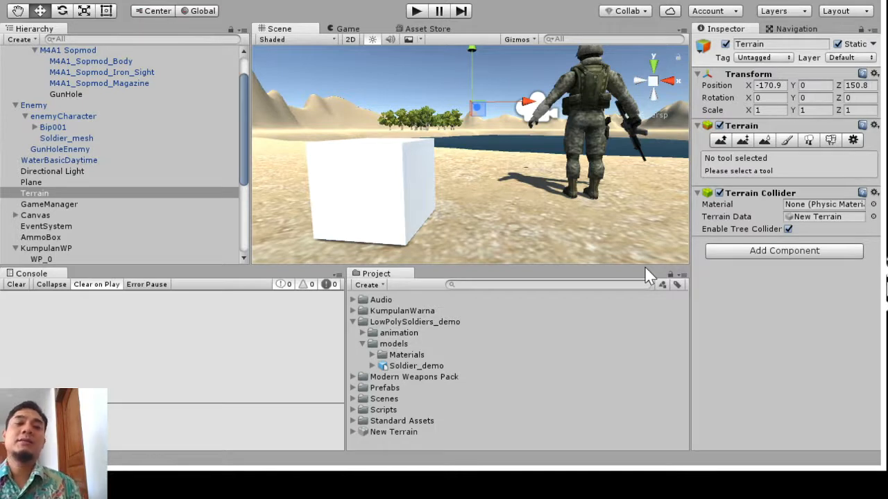
key(alt)
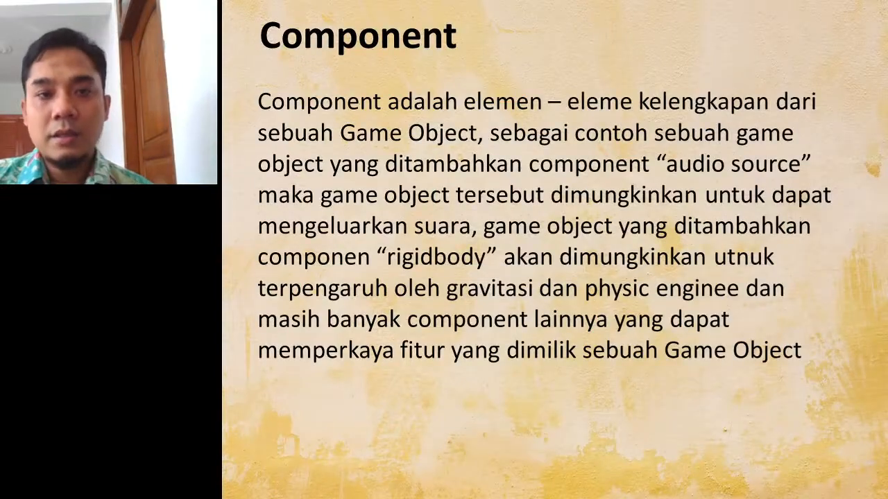
key(Right)
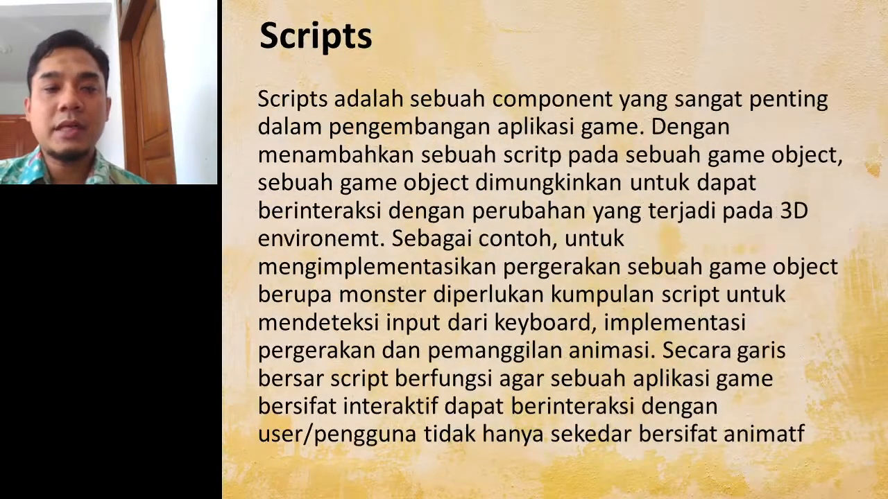
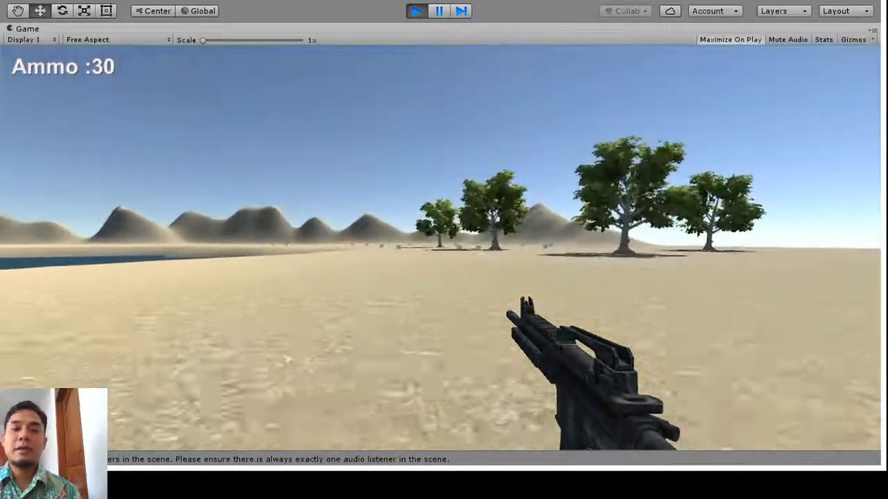
- Walk the first-person player forward towards the trees, look up at the sky and stop the running game
key(w)
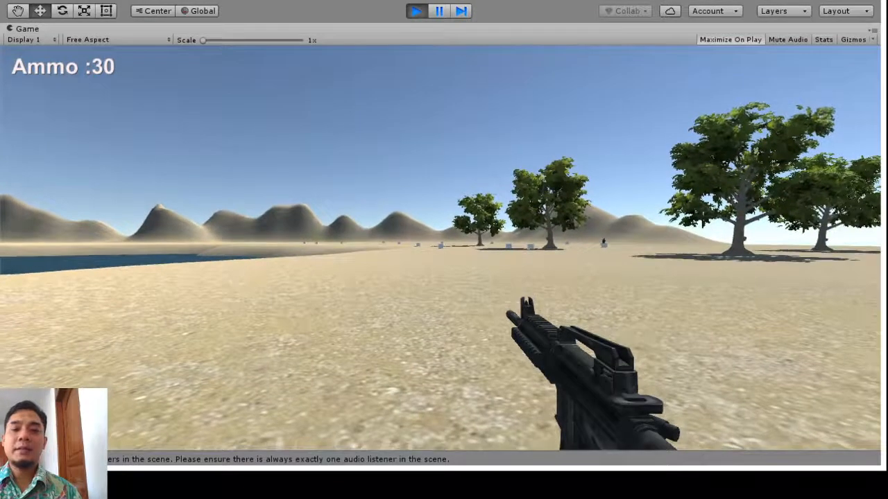
key(w)
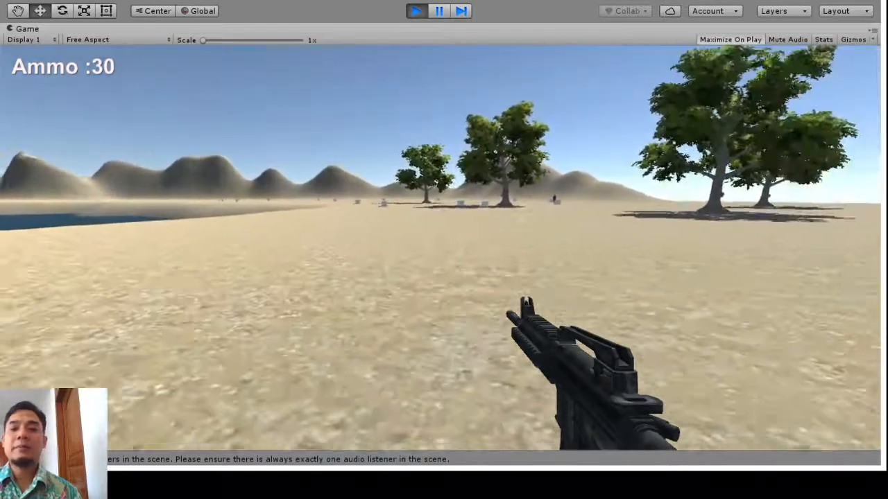
key(w)
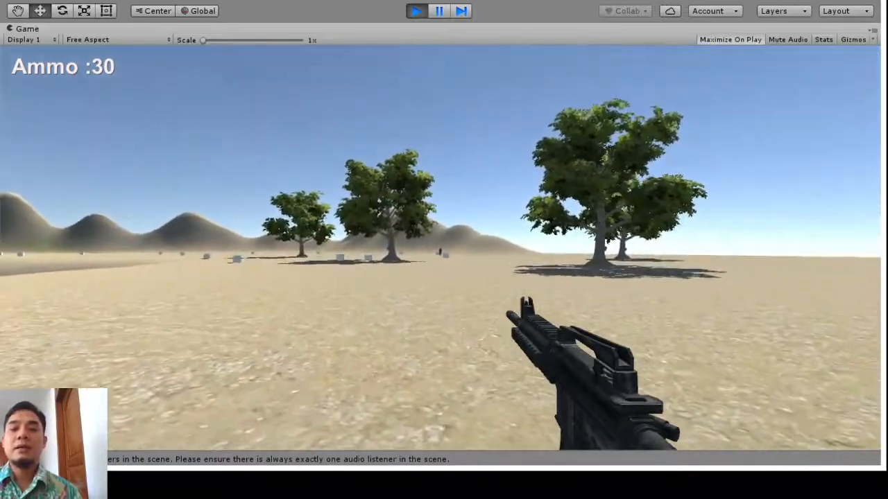
key(w)
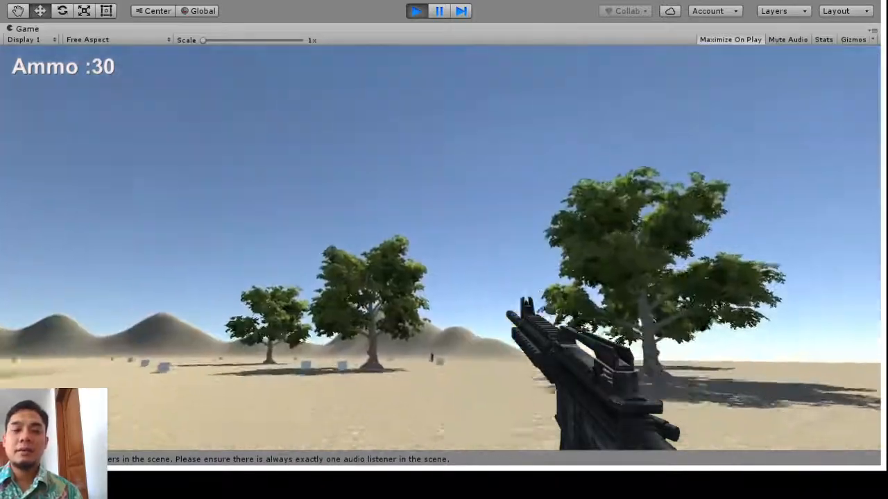
key(Escape)
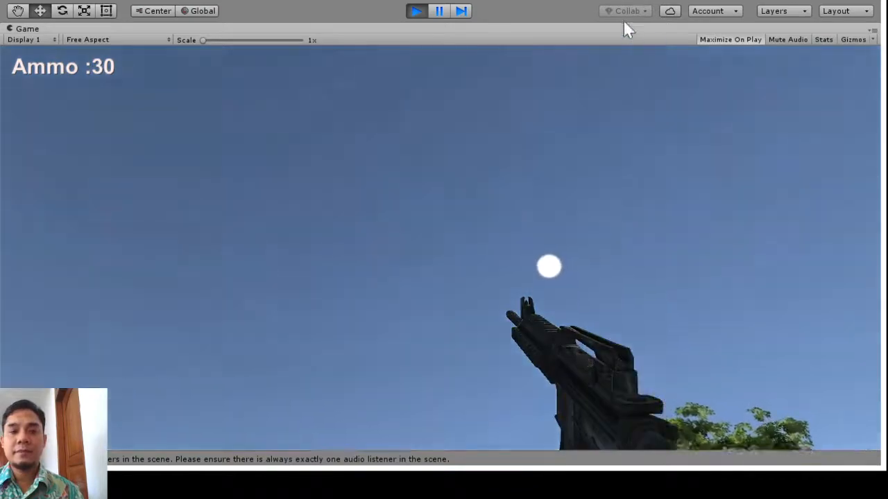
key(ctrl+p)
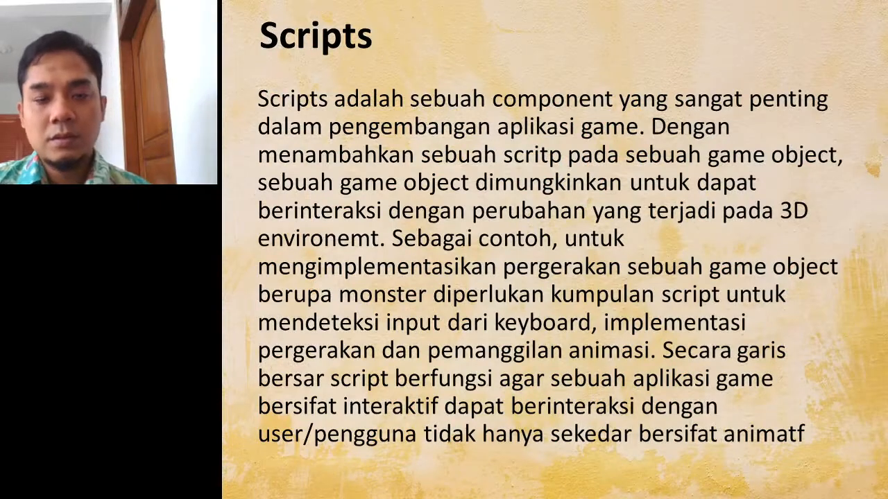
- Advance the presentation past the Scripts slide
key(Right)
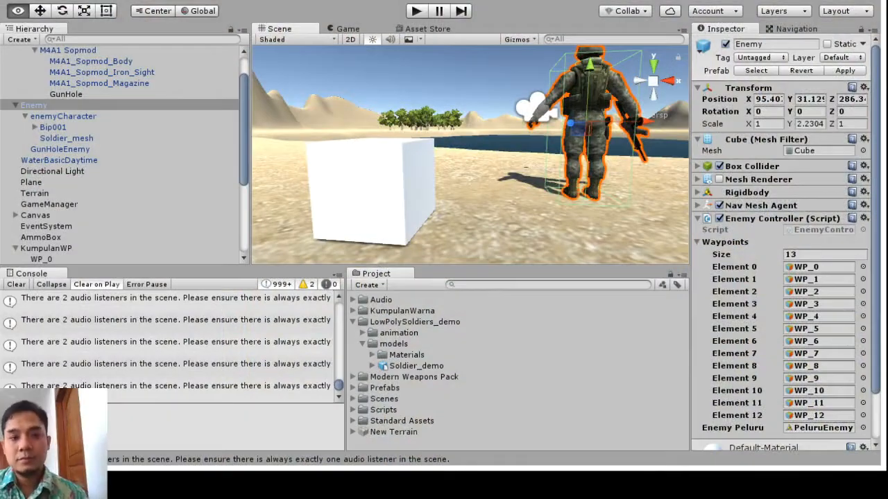
- Select the WP_0 cube, view it up close from above and disable its Mesh Renderer
key(w)
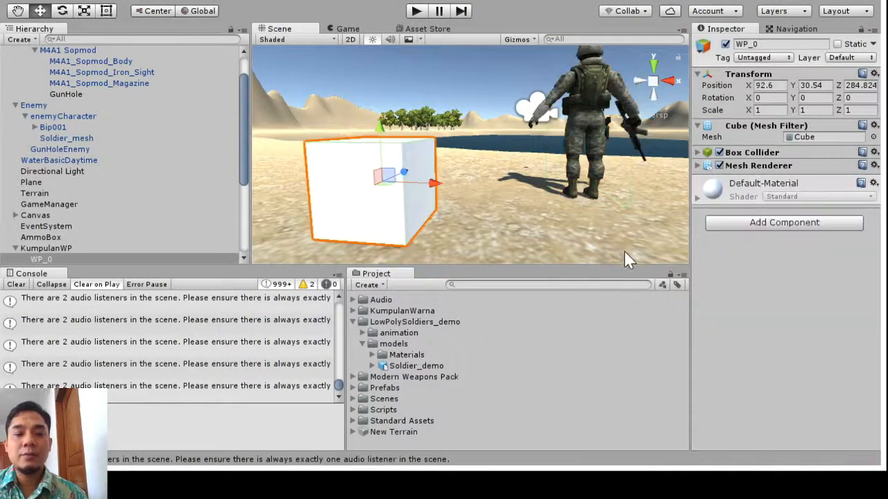
right_drag(624, 251, 599, 353)
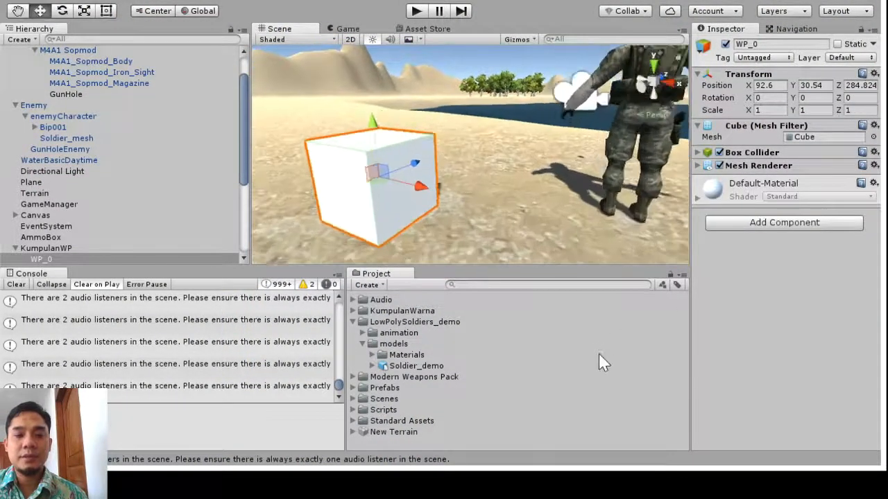
scroll(598, 353, up, 3)
middle_drag(597, 298, 884, 294)
scroll(648, 217, up, 3)
right_drag(649, 217, 624, 249)
alt+drag(881, 295, 608, 375)
scroll(611, 335, up, 3)
middle_drag(611, 335, 721, 330)
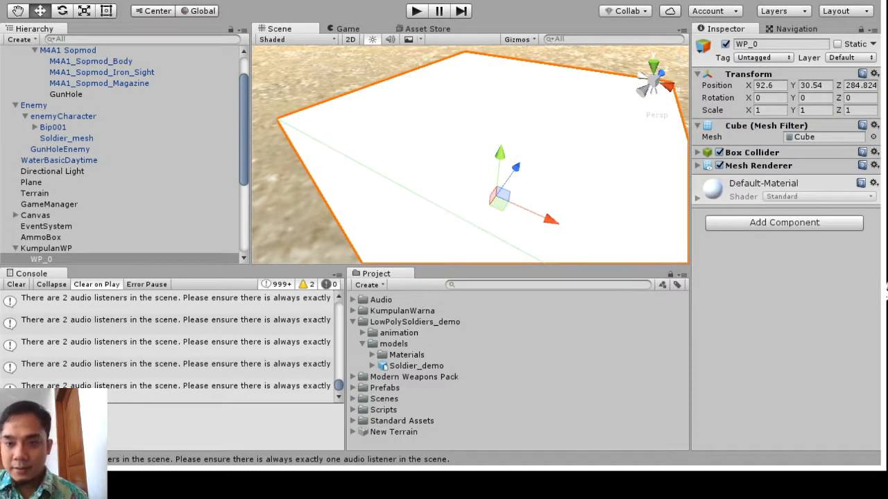
click(719, 166)
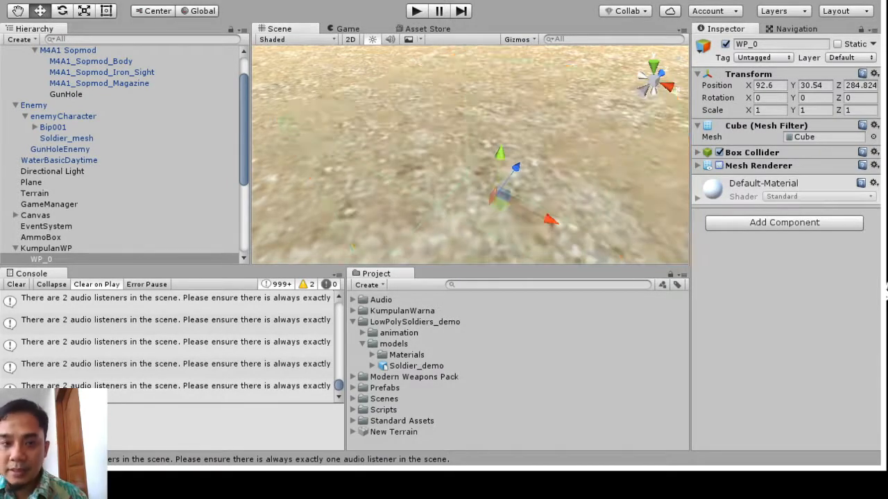
- Examine the box collider outline of WP_0 from ground level, farther back beside the soldier and from below
alt+drag(728, 274, 867, 9)
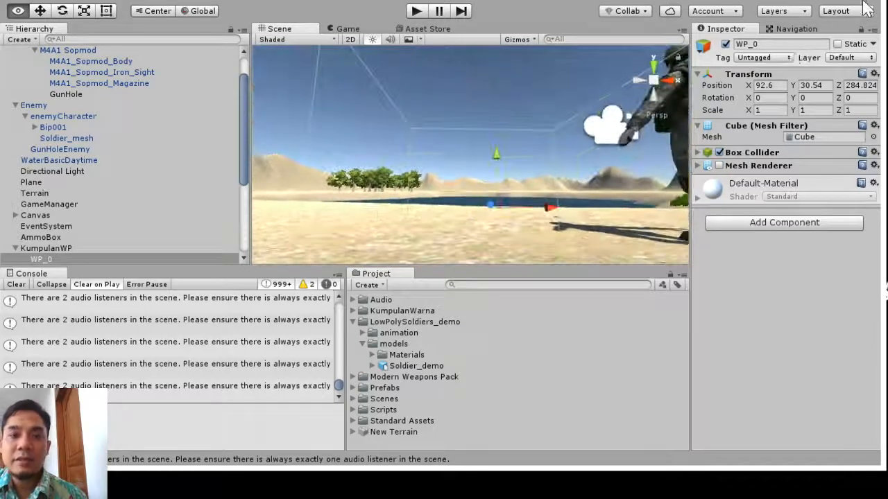
scroll(697, 104, down, 3)
scroll(650, 202, down, 3)
middle_drag(648, 201, 695, 148)
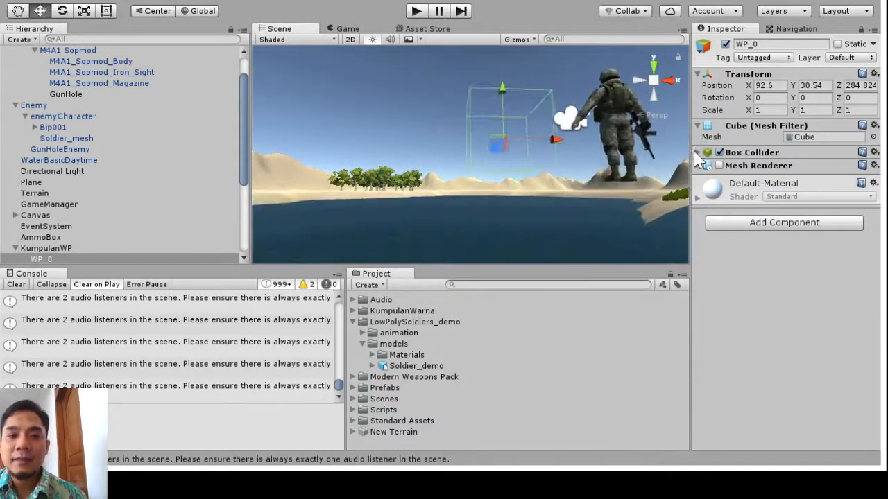
scroll(696, 173, up, 4)
alt+drag(727, 173, 651, 243)
middle_drag(650, 243, 739, 307)
alt+drag(742, 295, 698, 156)
middle_drag(701, 167, 724, 270)
alt+drag(724, 270, 639, 161)
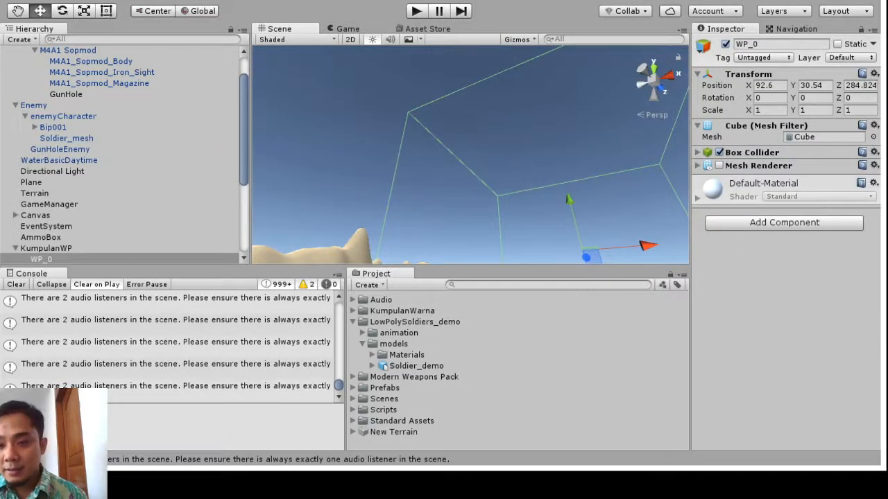
- Toggle the Mesh Renderer of WP_0 on and back off to compare the solid cube with its collider outline
click(719, 165)
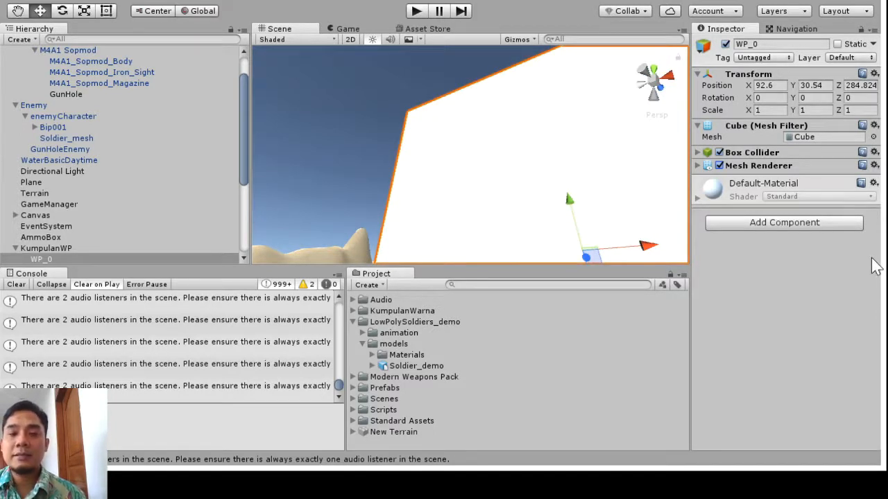
scroll(872, 258, down, 5)
scroll(872, 258, up, 2)
scroll(872, 258, down, 2)
scroll(871, 259, up, 3)
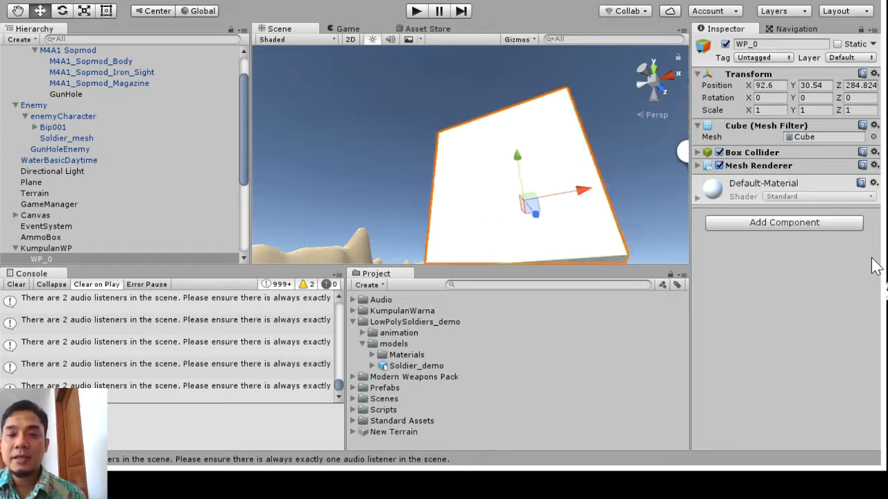
click(719, 165)
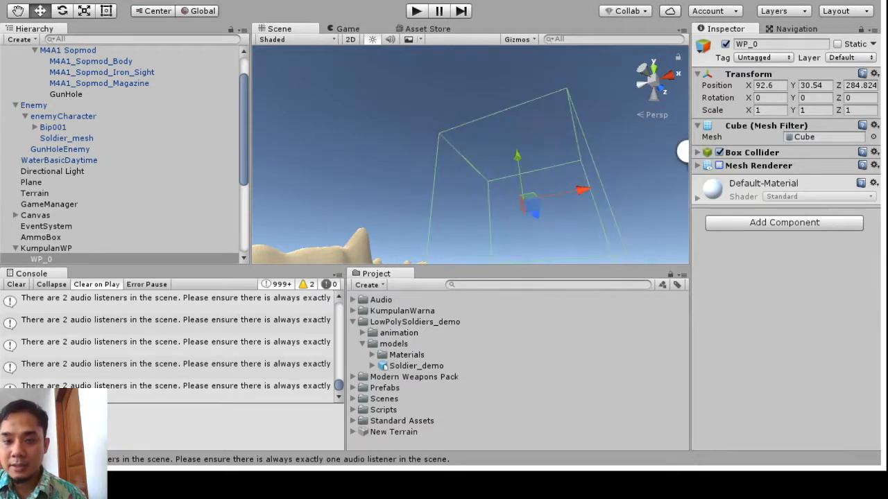
- Inspect the unrendered WP_0 cube's collider outline from a lower angle, near and slightly farther away
right_drag(683, 257, 617, 197)
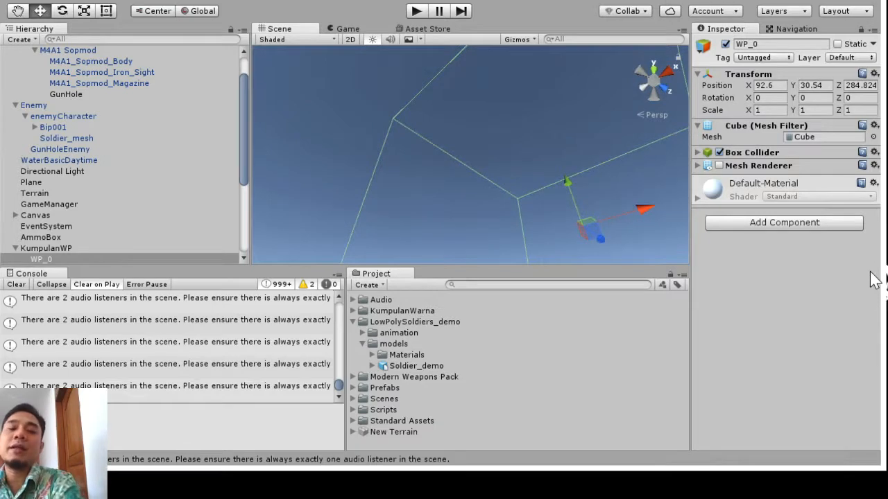
scroll(624, 253, down, 2)
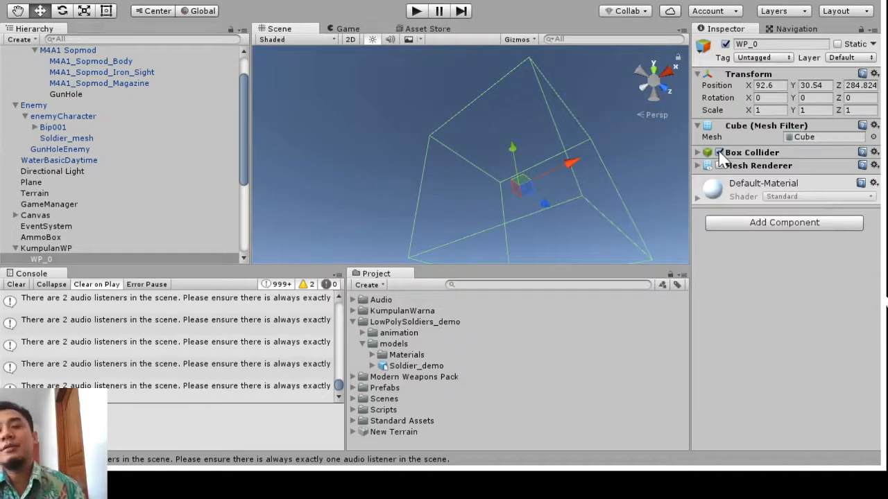
key(alt)
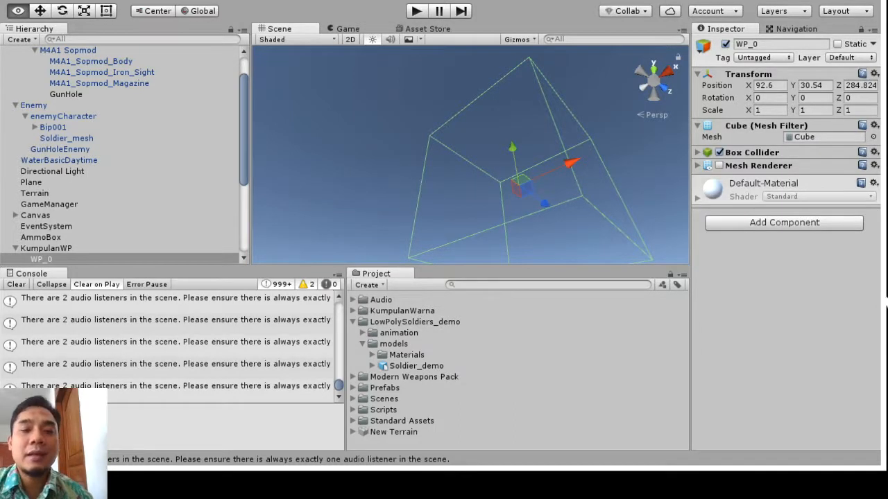